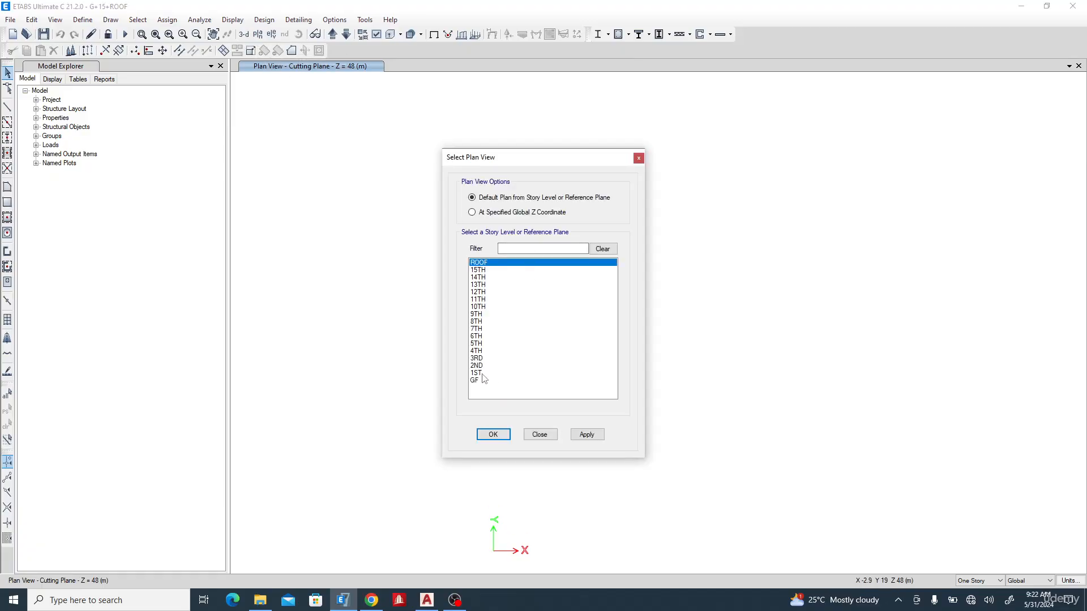
Step: Display the plan view of the 1ST story
click(475, 373)
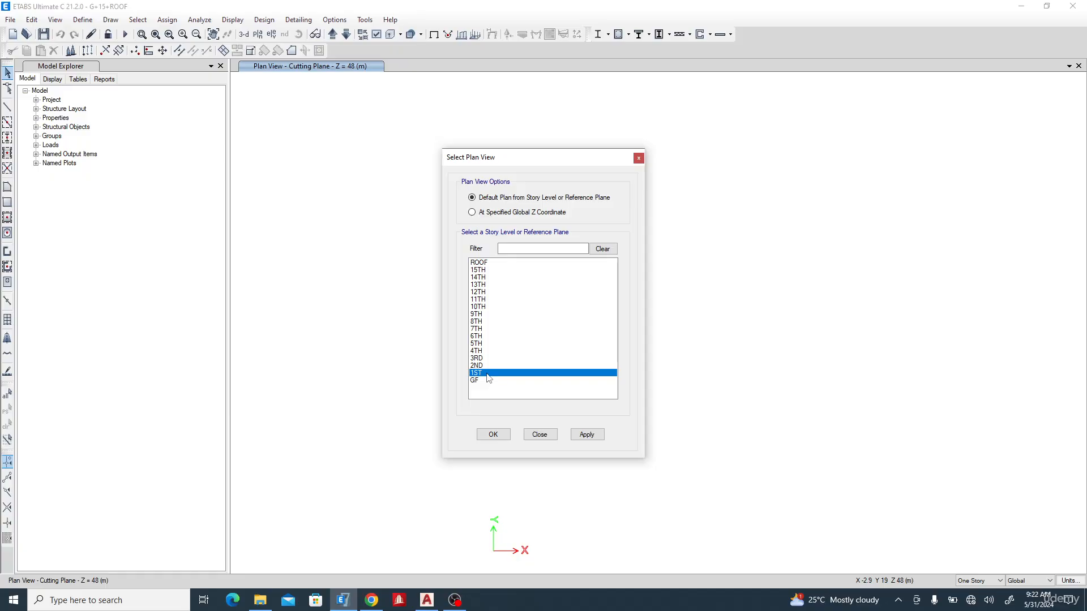
click(493, 434)
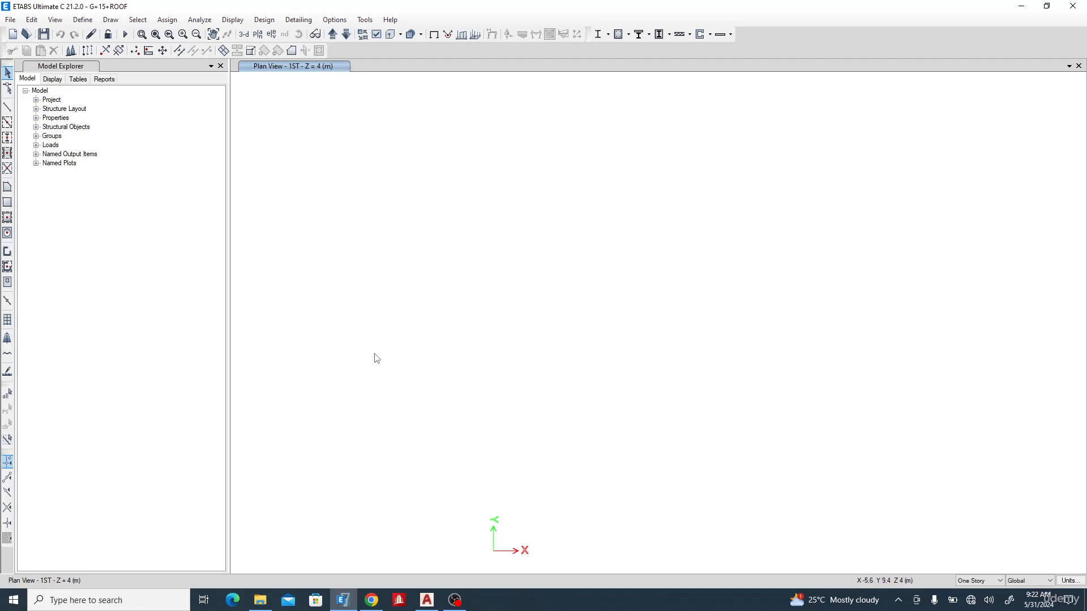
Step: Switch to AutoCAD and delete the three stray lines beside the G+15+ROOF plan
click(427, 600)
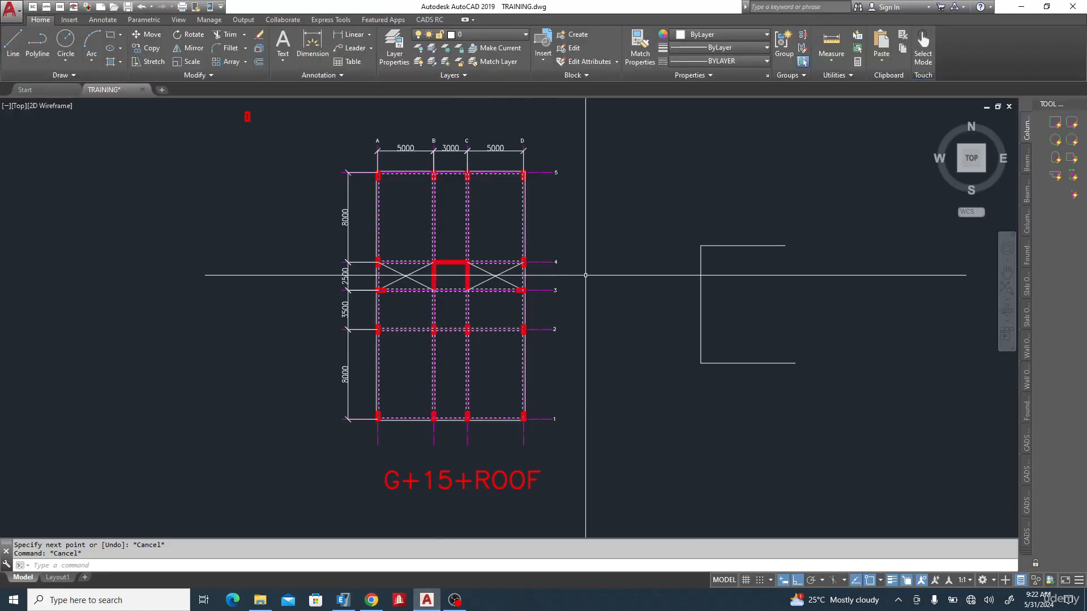
click(766, 402)
click(652, 188)
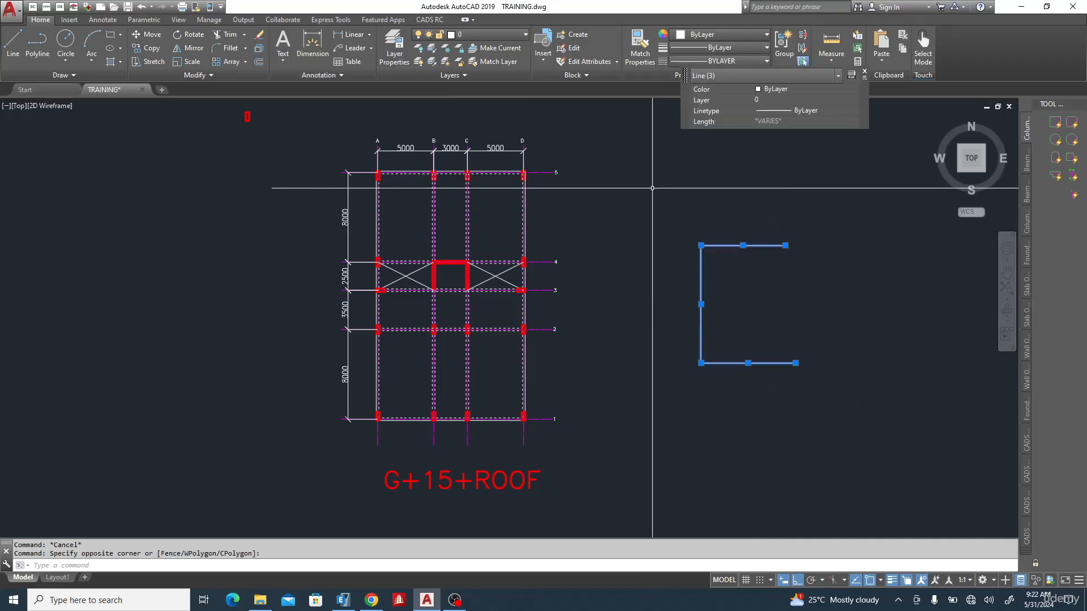
key(Delete)
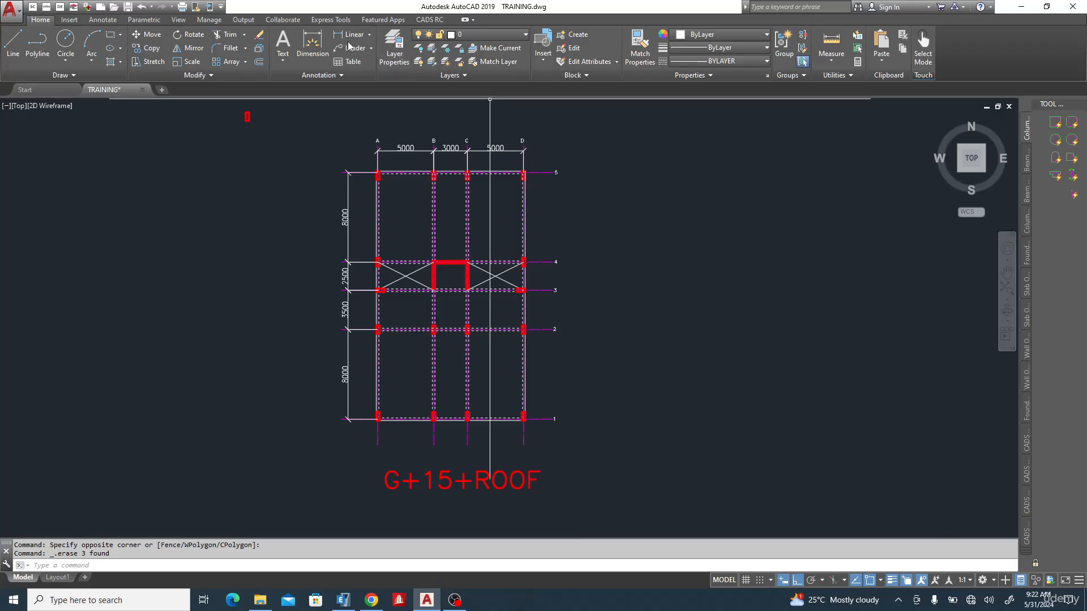
Step: Turn off layer 0 and the beam, SLAB and STRUCTURAL COLUMN layers, leaving only the grid lines displayed
click(419, 48)
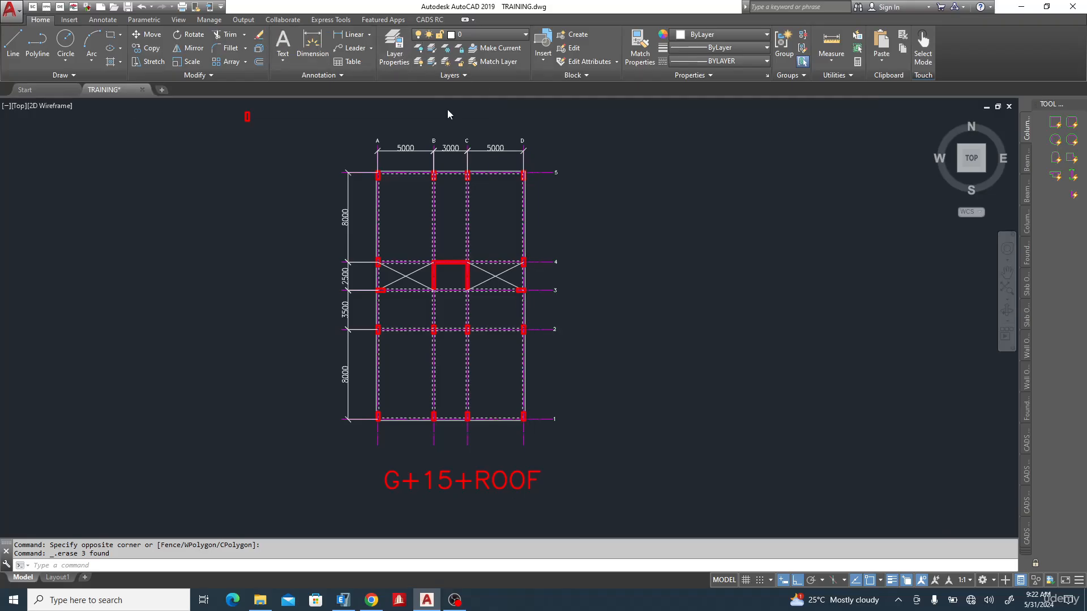
click(424, 154)
text(Y)
key(Return)
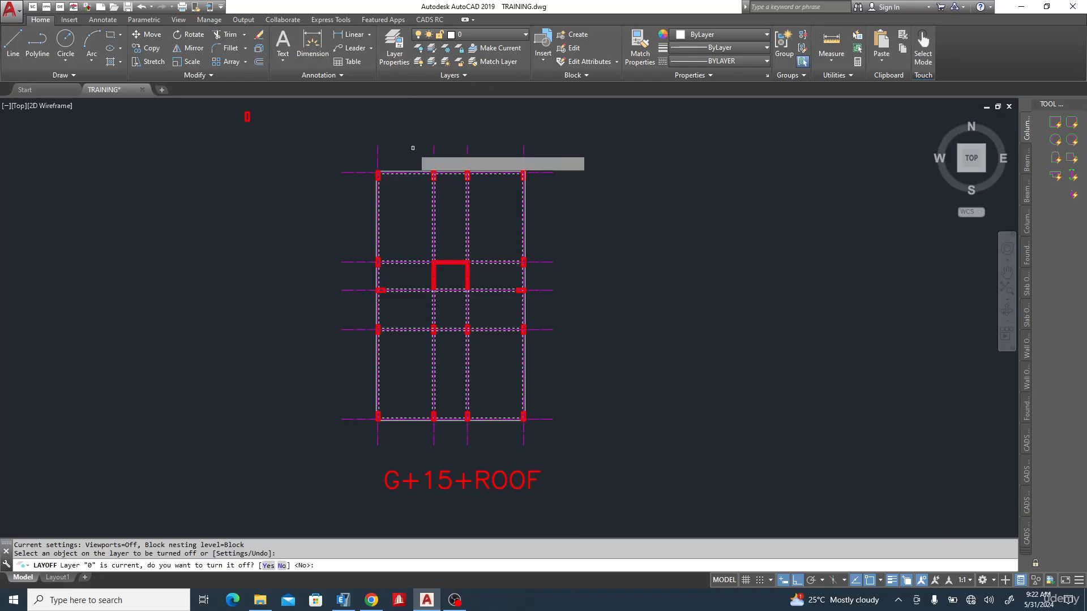
scroll(399, 174, up, 5)
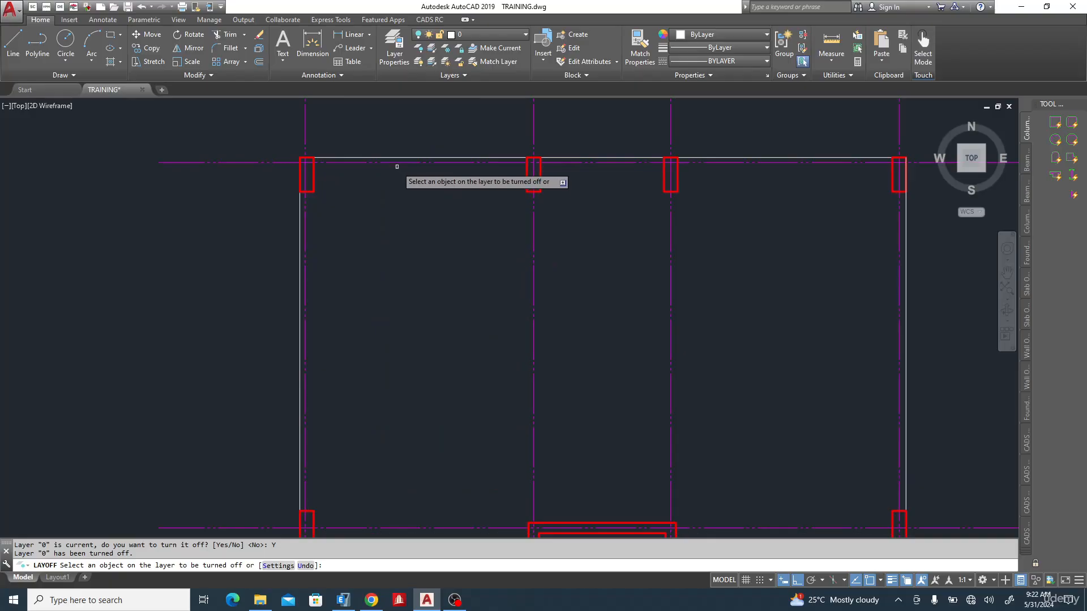
click(399, 174)
click(392, 157)
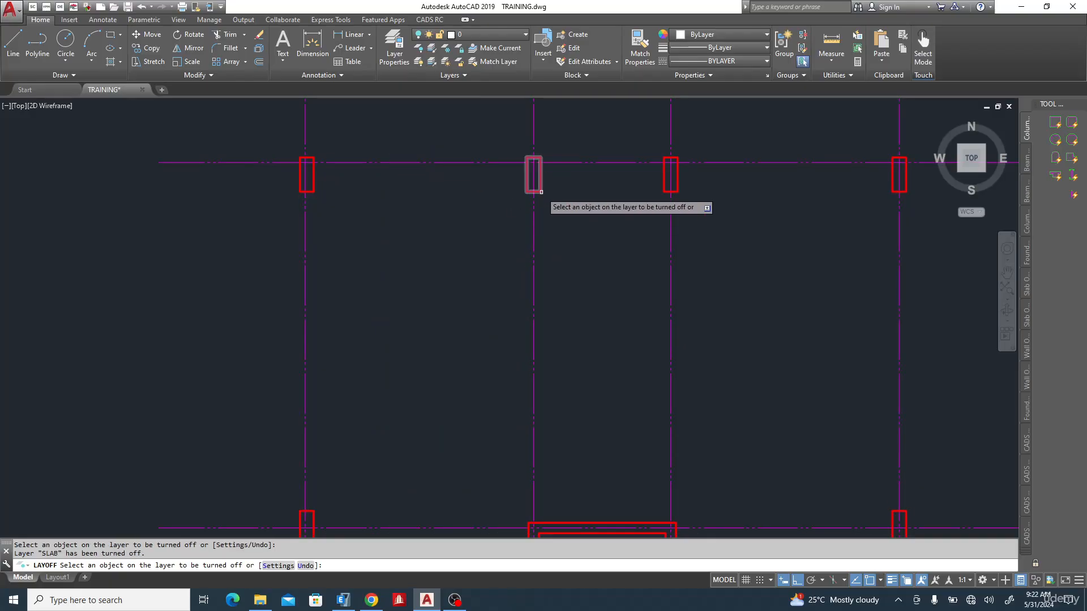
click(534, 173)
scroll(411, 171, down, 10)
key(Escape)
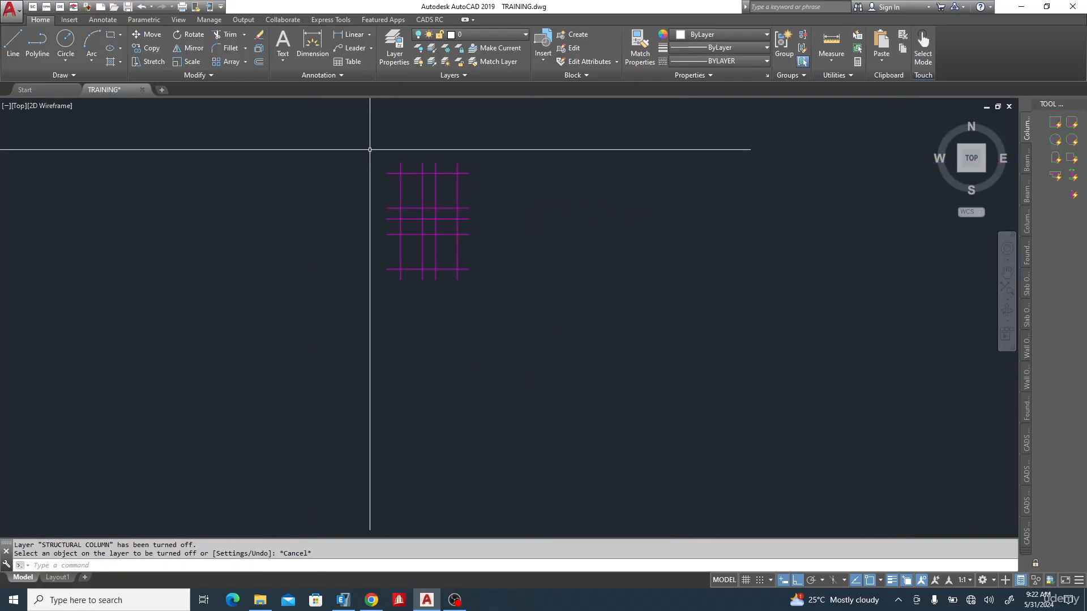
Step: Copy all nine grid lines to the clipboard with the intersection of grids A and 1 as base point
click(364, 140)
click(532, 323)
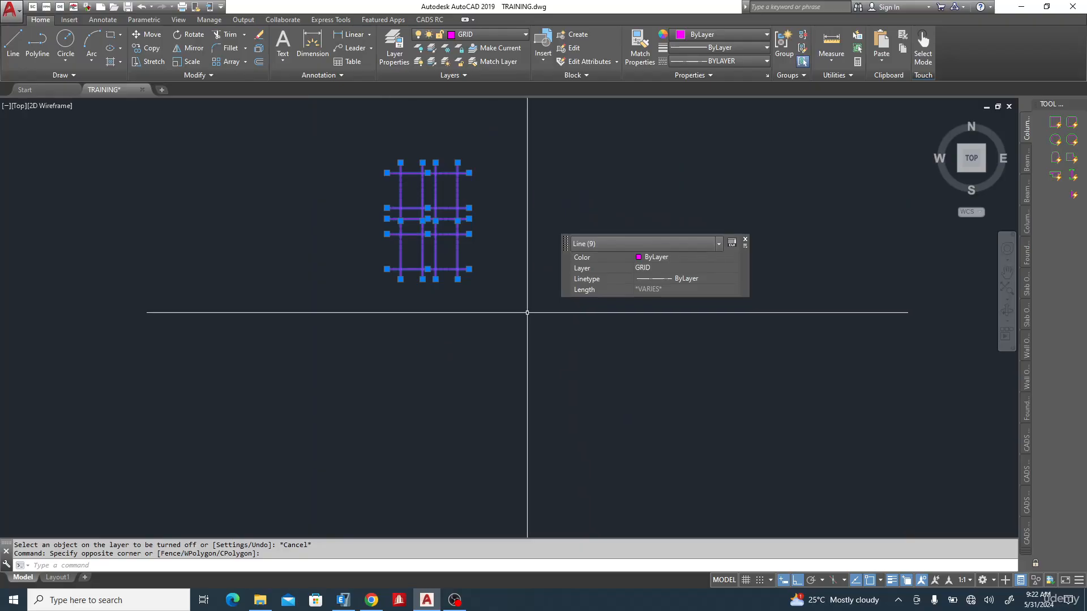
key(ctrl+shift+c)
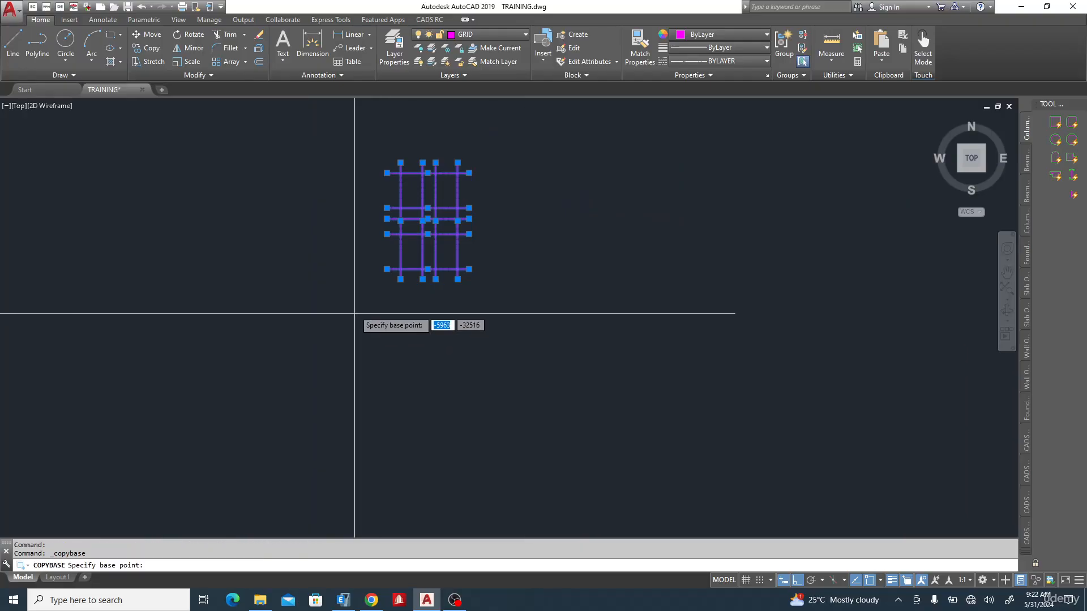
scroll(410, 269, up, 4)
scroll(410, 269, up, 4)
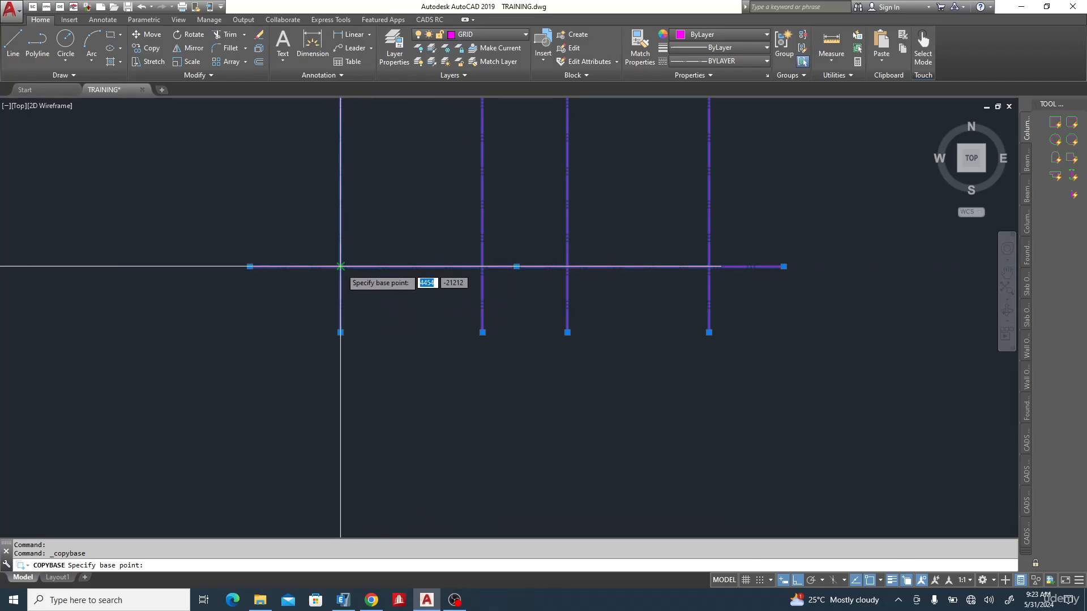
scroll(344, 284, down, 5)
scroll(357, 300, up, 8)
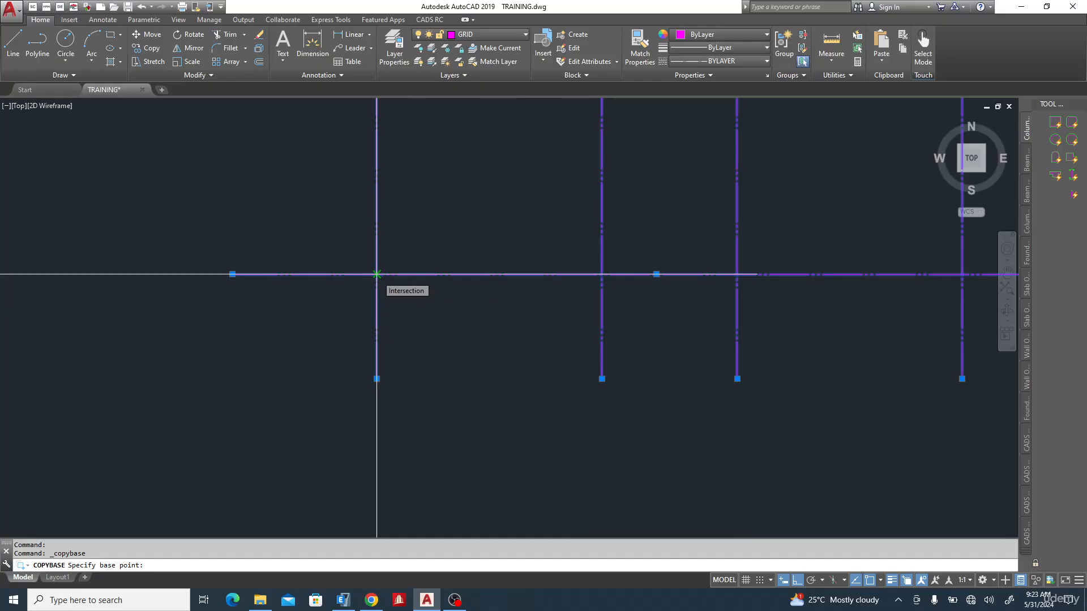
click(376, 274)
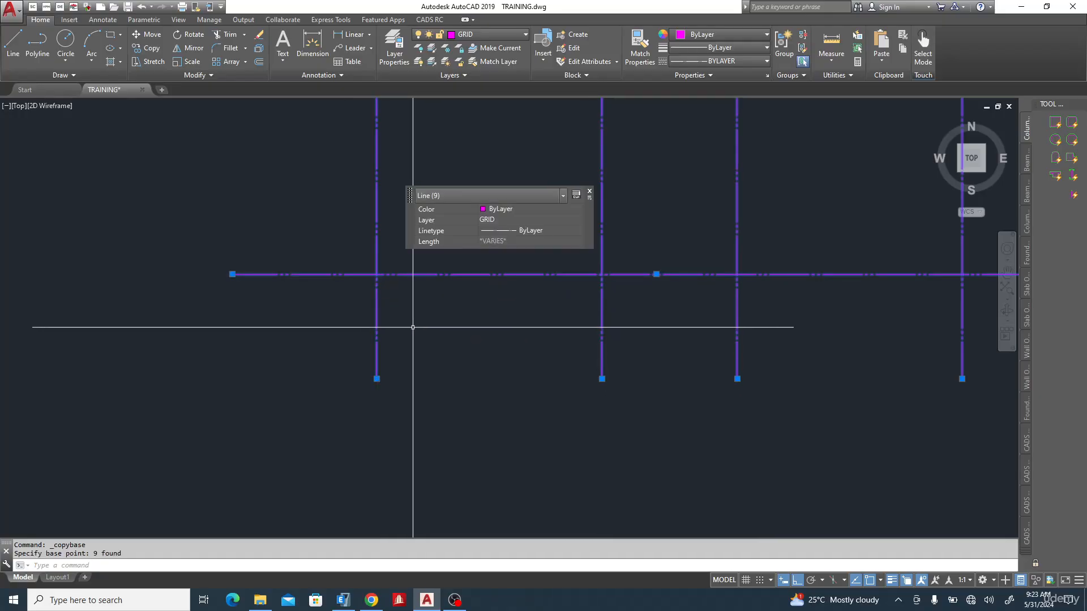
scroll(393, 331, down, 6)
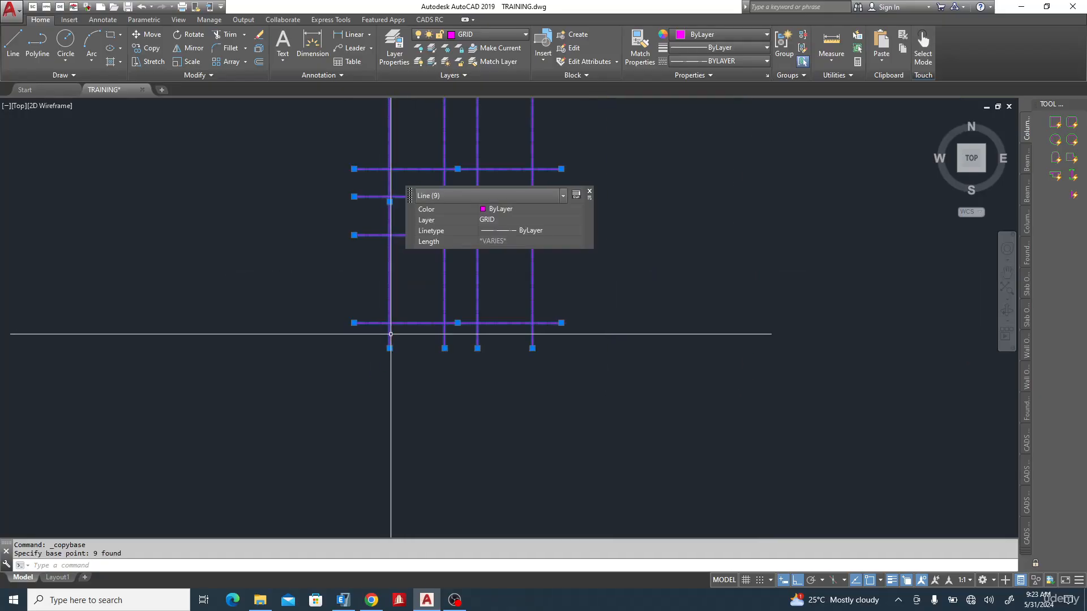
Step: Create a new drawing and paste the copied grid lines at insertion point 0,0
click(162, 90)
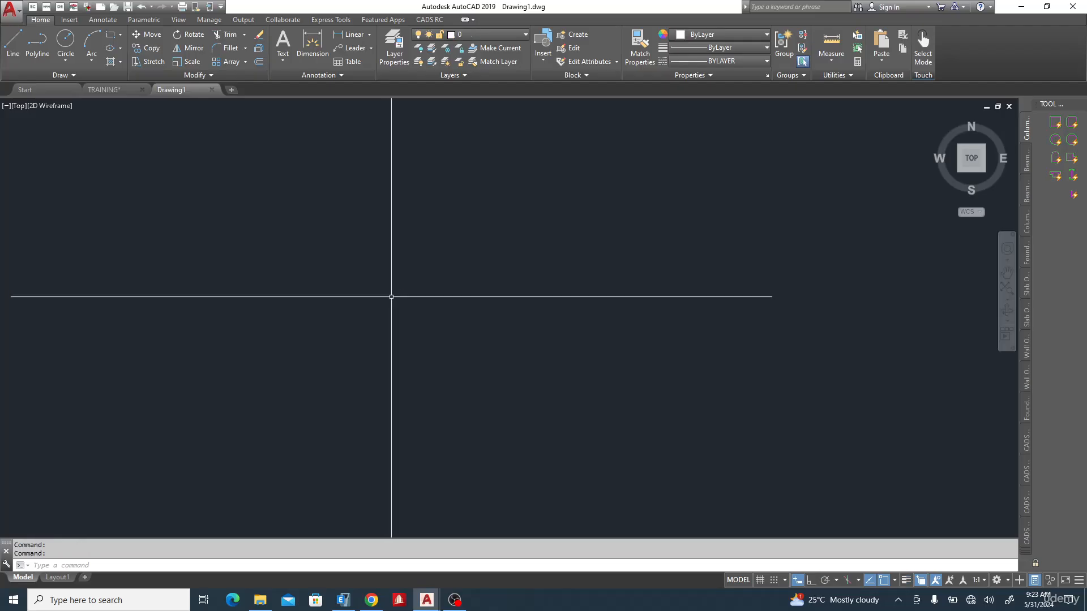
key(ctrl+v)
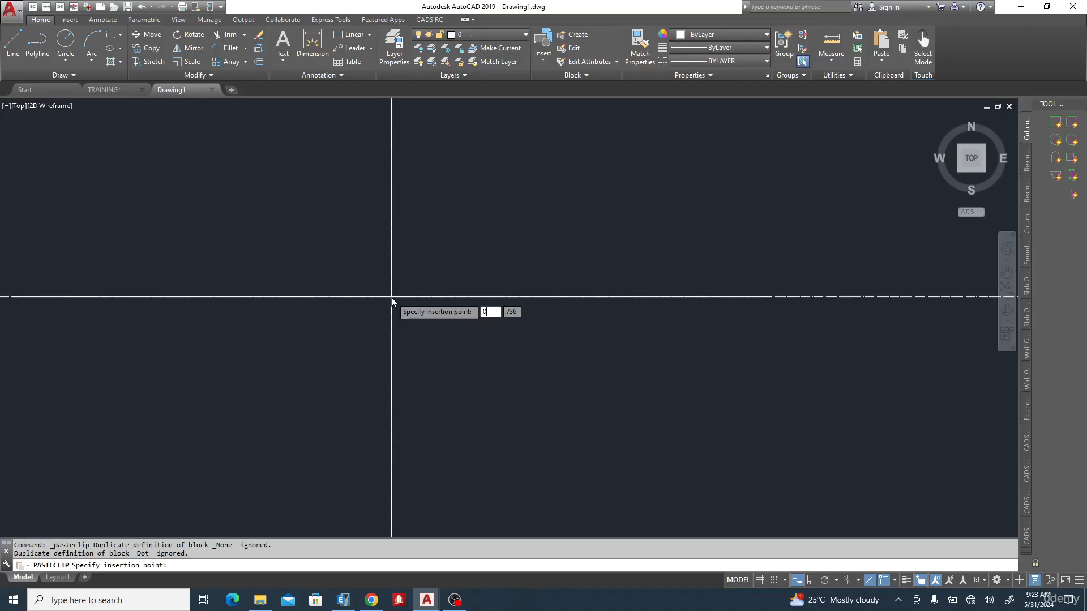
text(0,0)
key(Return)
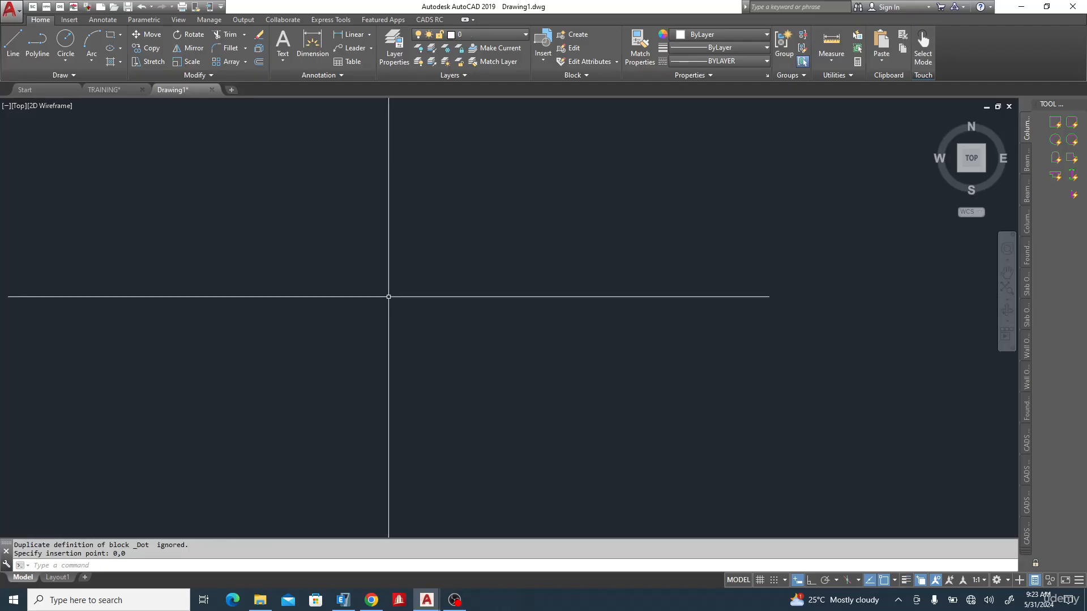
scroll(379, 307, down, 5)
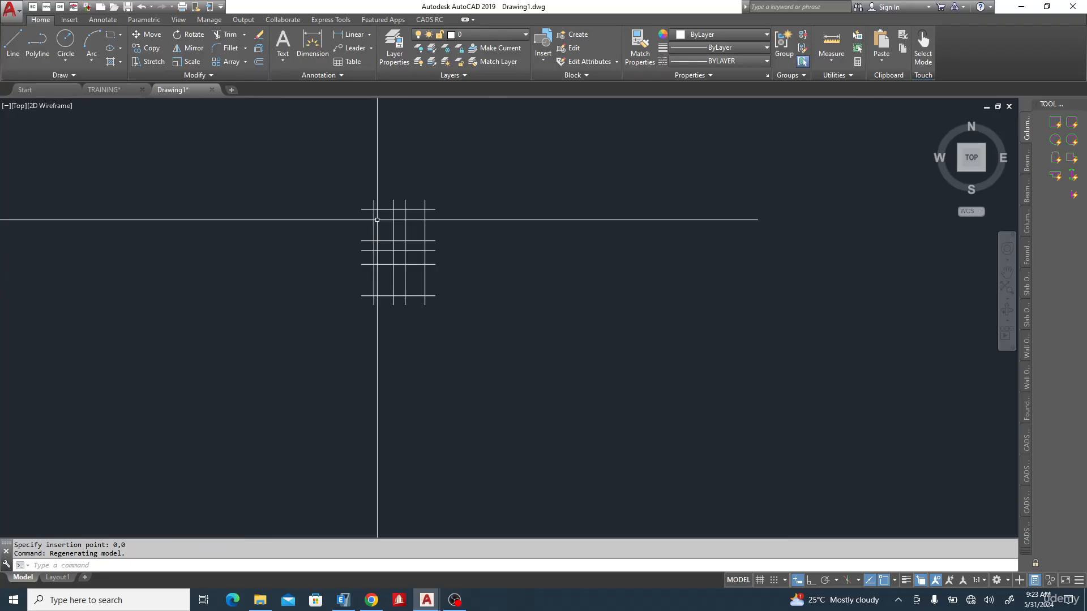
Step: Save the new drawing as GRID in AutoCAD 2013/LT2013 DXF format in the gt folder
key(ctrl+s)
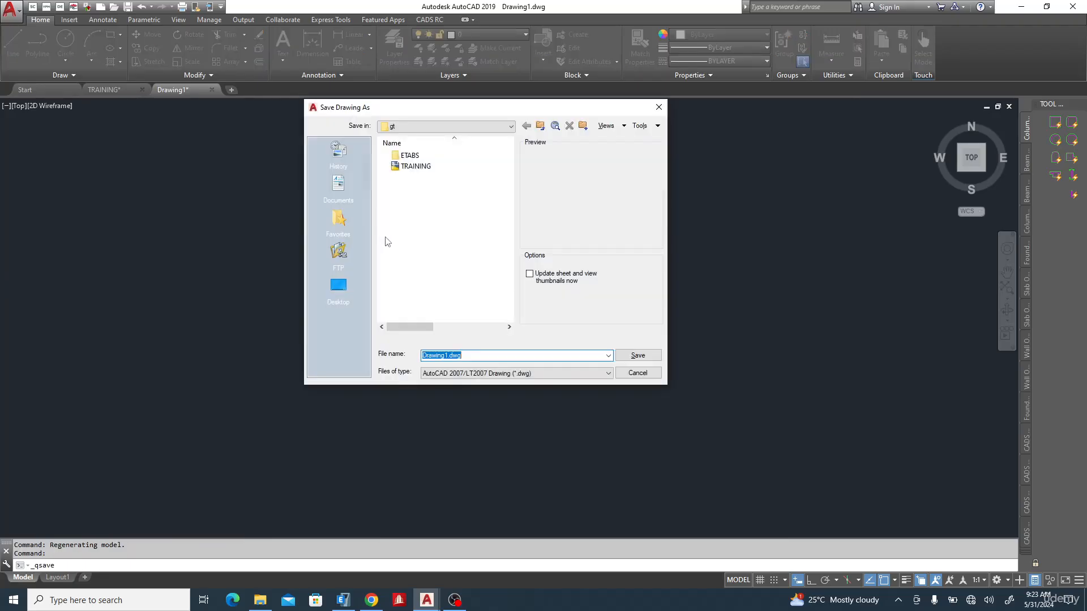
click(454, 373)
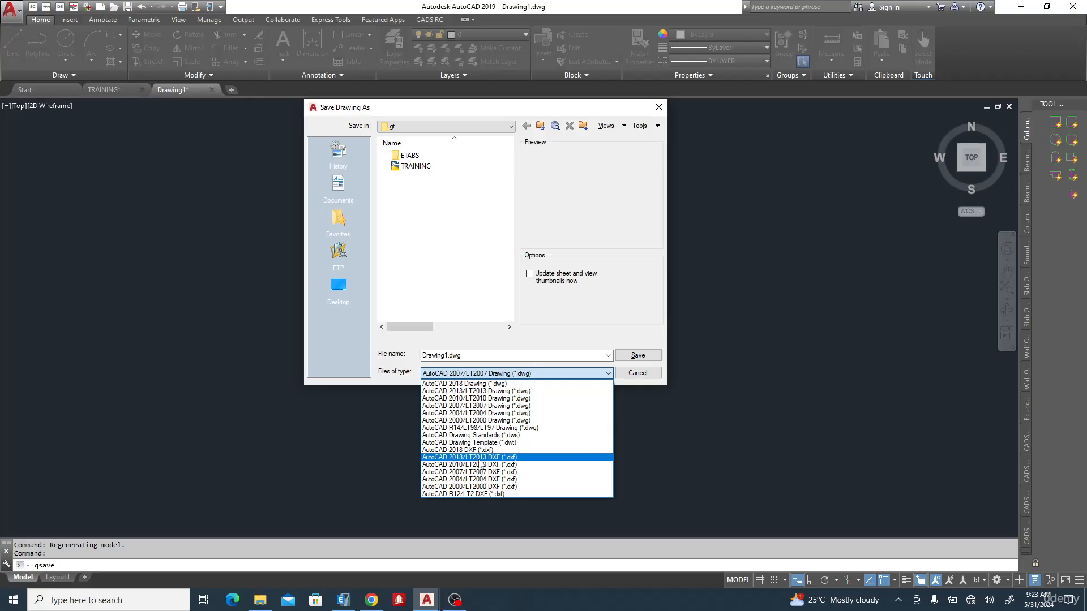
click(479, 458)
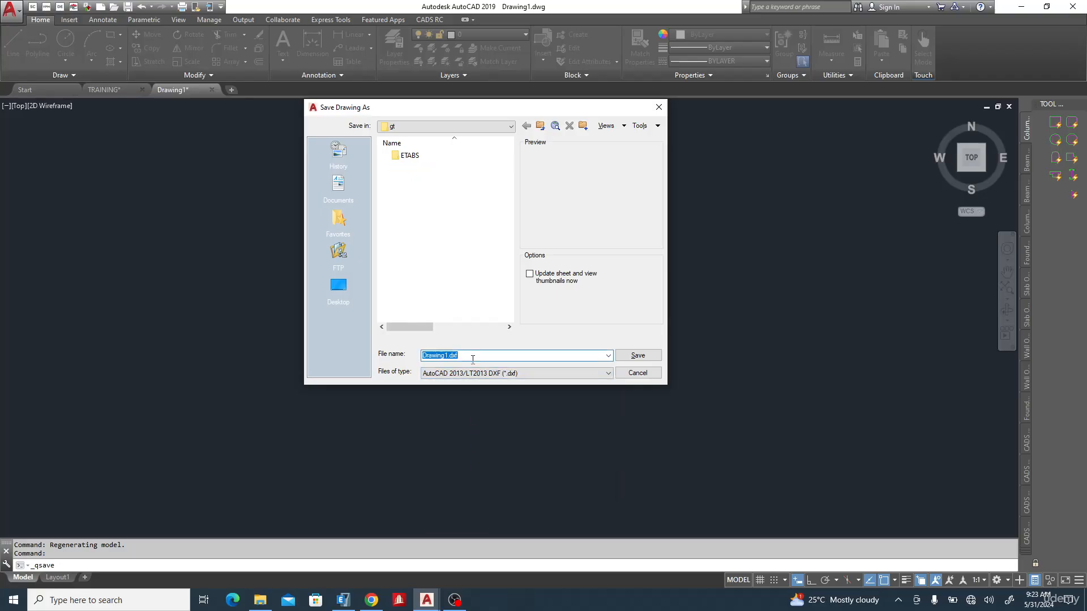
text(GRID)
key(Return)
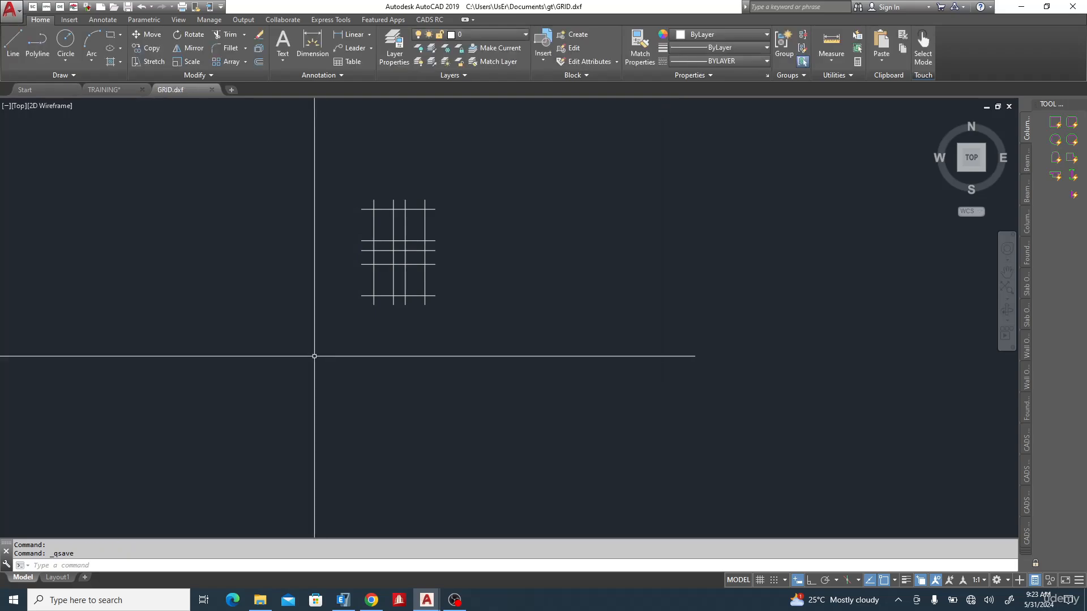
Step: Close GRID.dxf and turn all layers back on in the TRAINING drawing
click(212, 90)
click(583, 325)
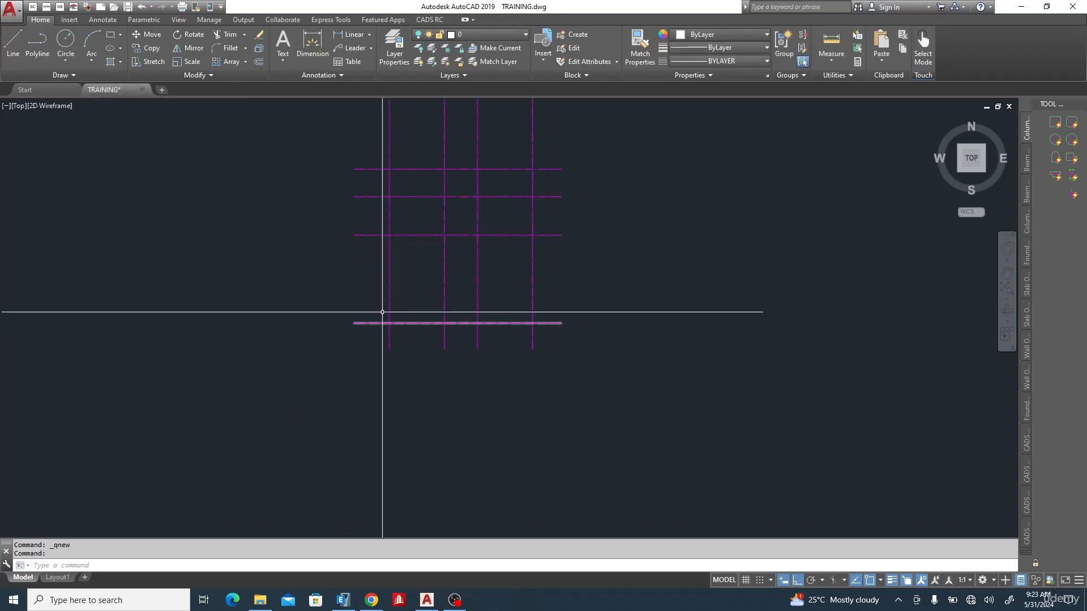
click(419, 62)
middle_drag(422, 251, 383, 415)
middle_drag(376, 377, 386, 322)
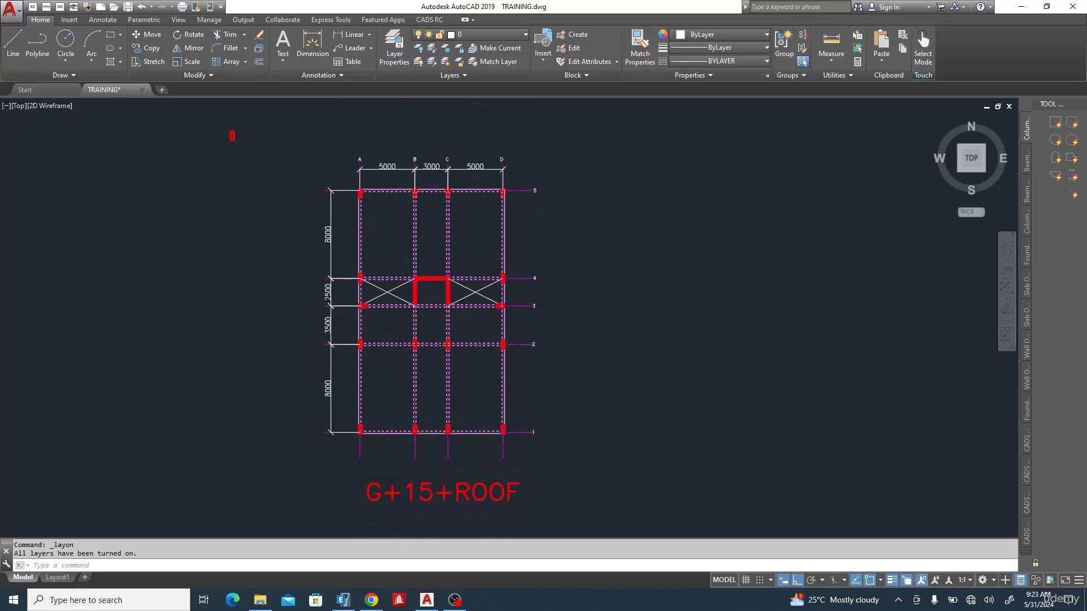
Step: Switch to ETABS and open GRID.dxf from the gt folder for import as a DXF file of architectural grids
mouse_move(431, 609)
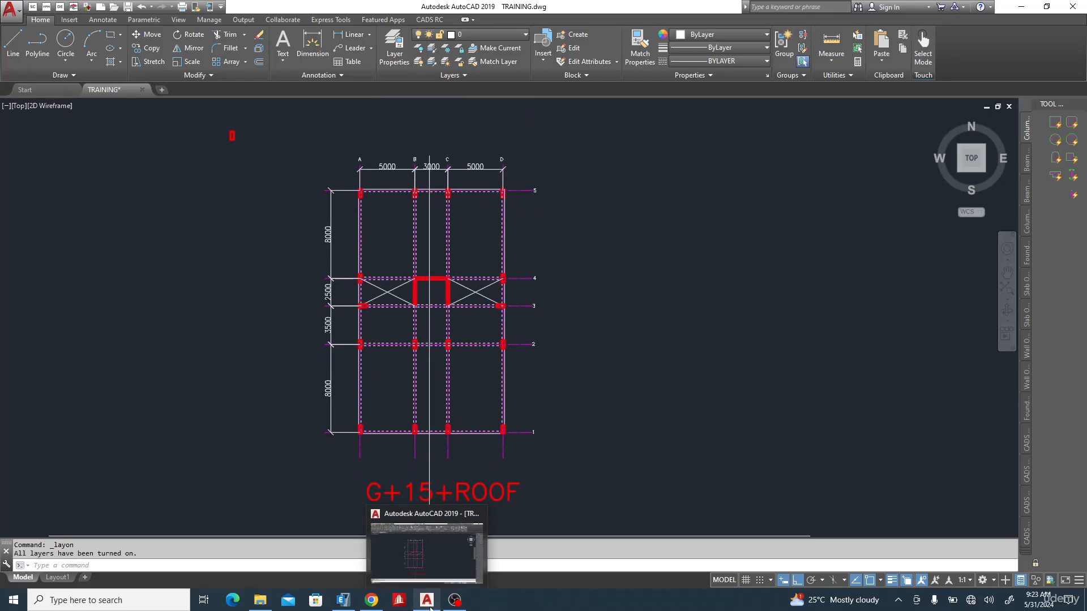
click(341, 601)
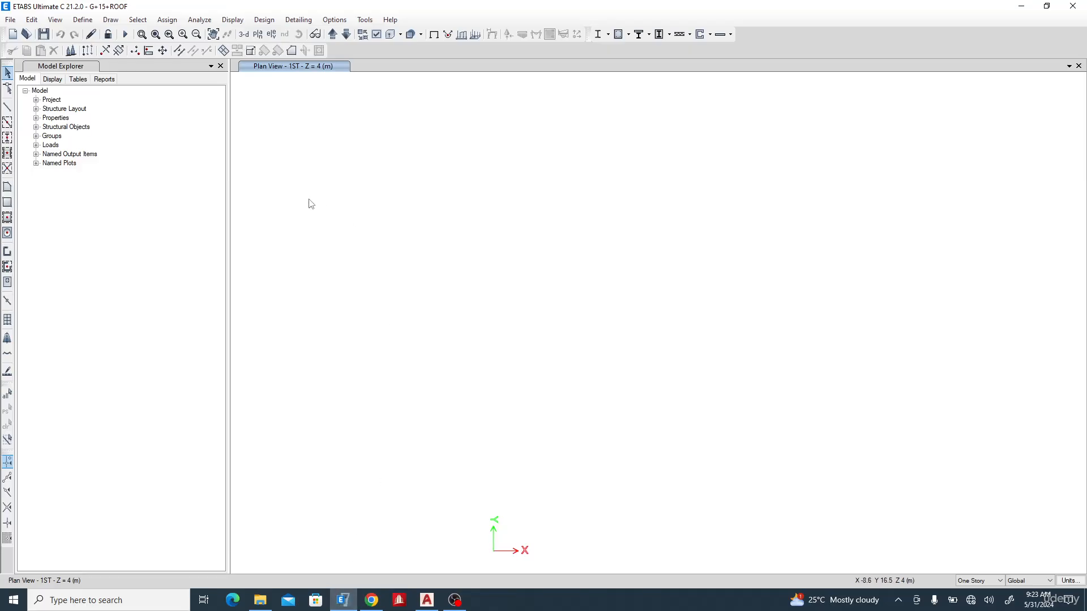
click(10, 20)
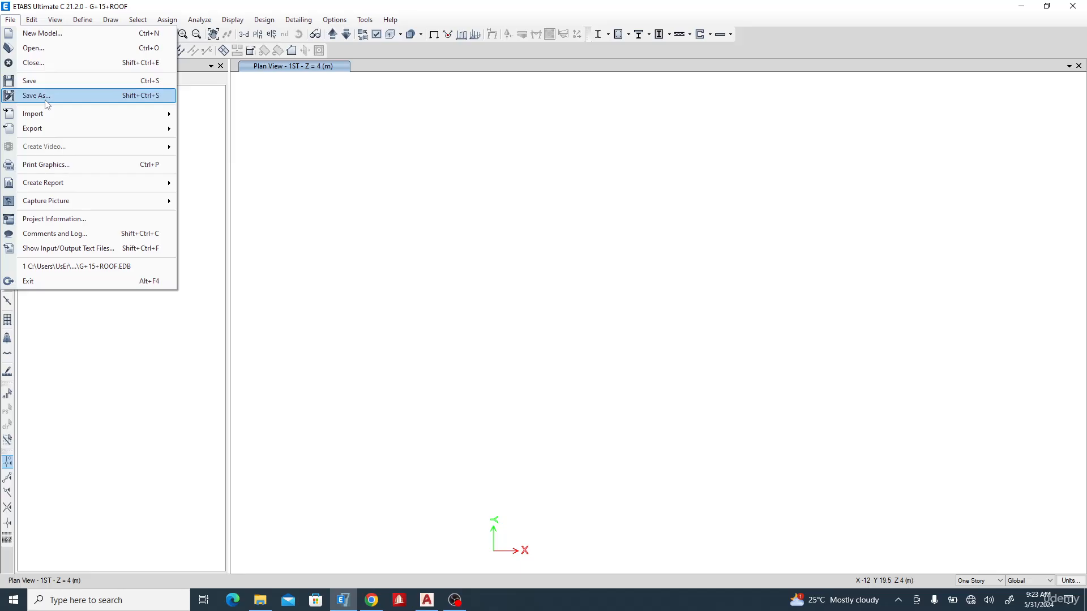
mouse_move(53, 120)
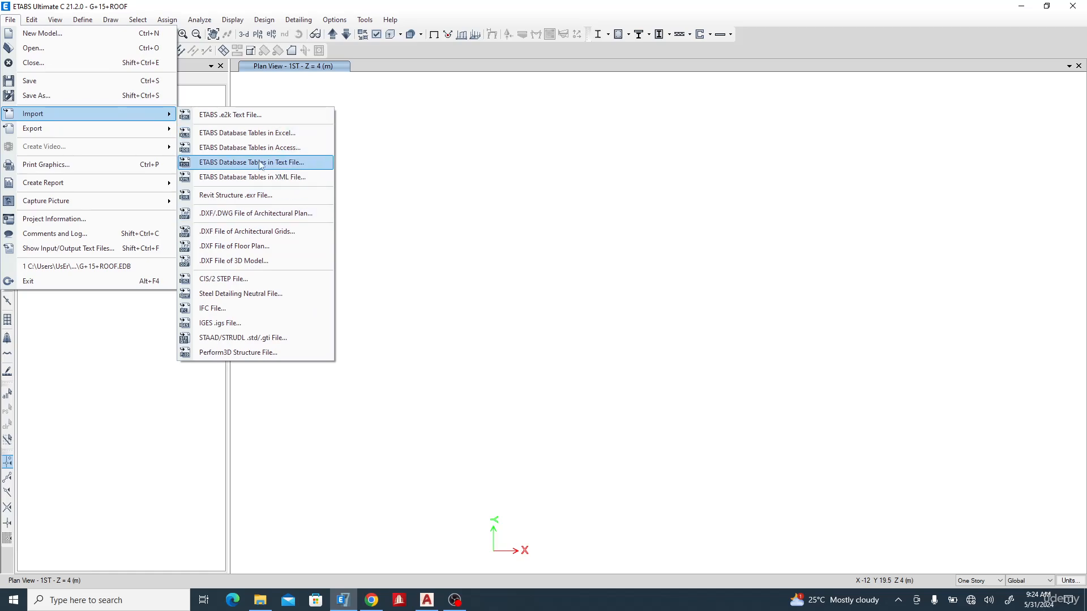
click(228, 236)
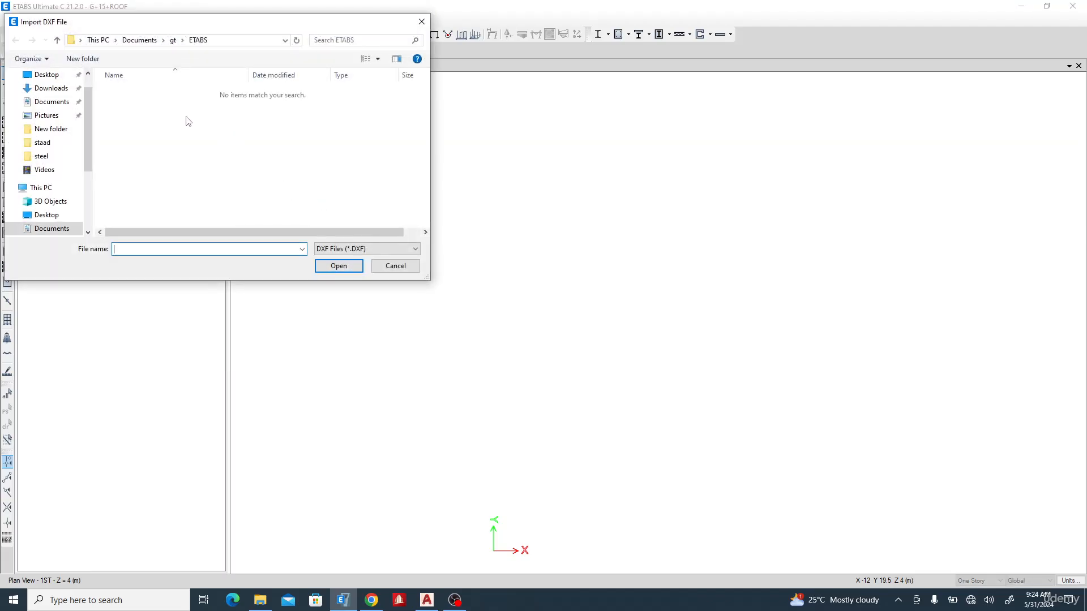
click(172, 41)
double_click(136, 104)
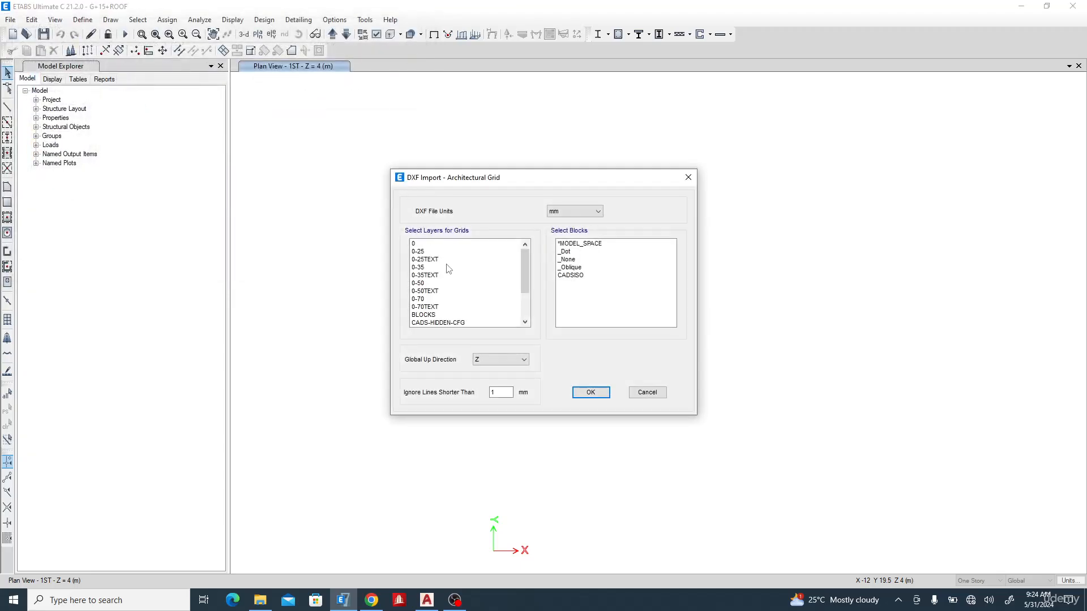
Step: Check in AutoCAD which layer grid line B is on and return to the ETABS grid import
click(427, 600)
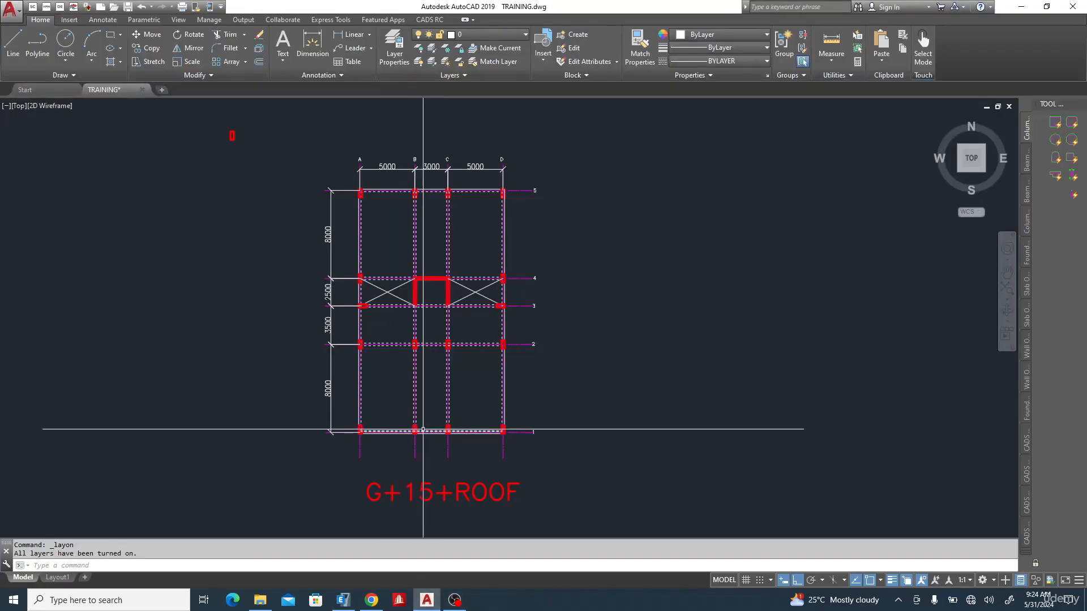
click(415, 444)
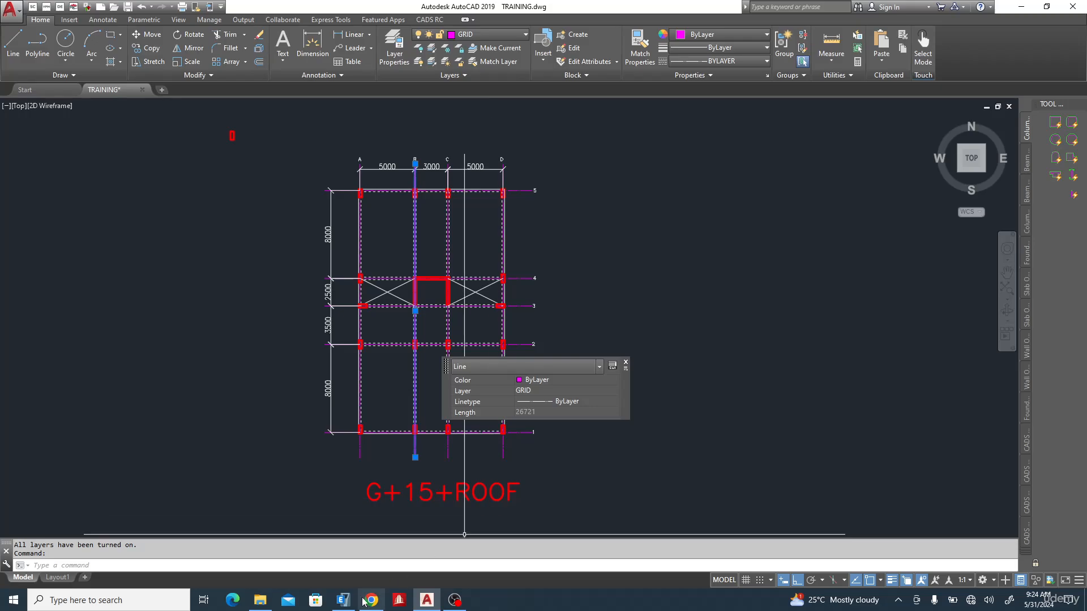
click(342, 600)
Step: Import the architectural grids from the GRID layer of the DXF file, keeping the file units as mm
scroll(461, 296, down, 2)
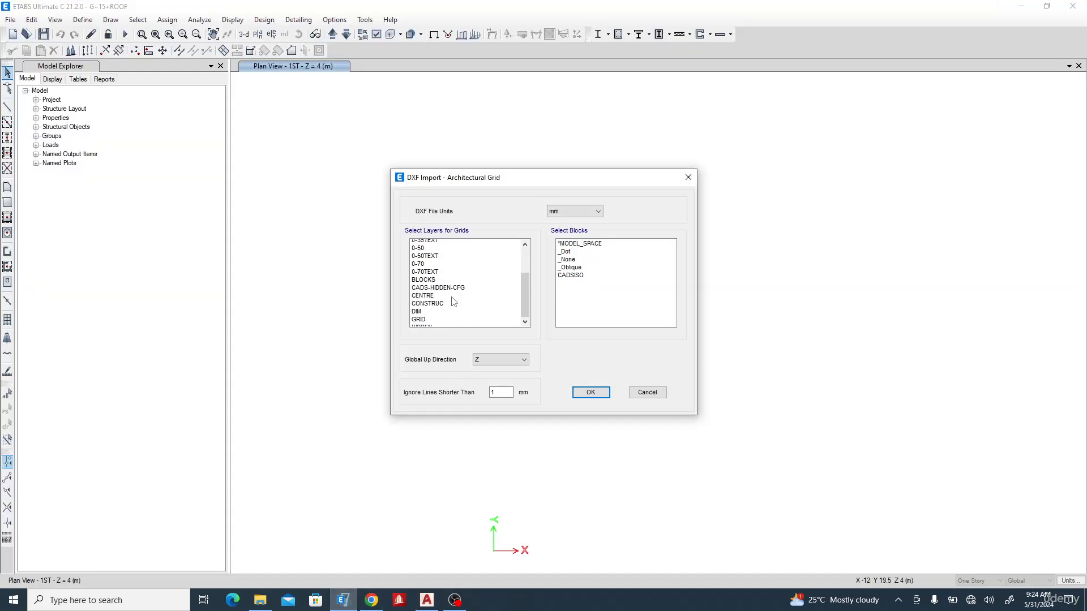
click(422, 307)
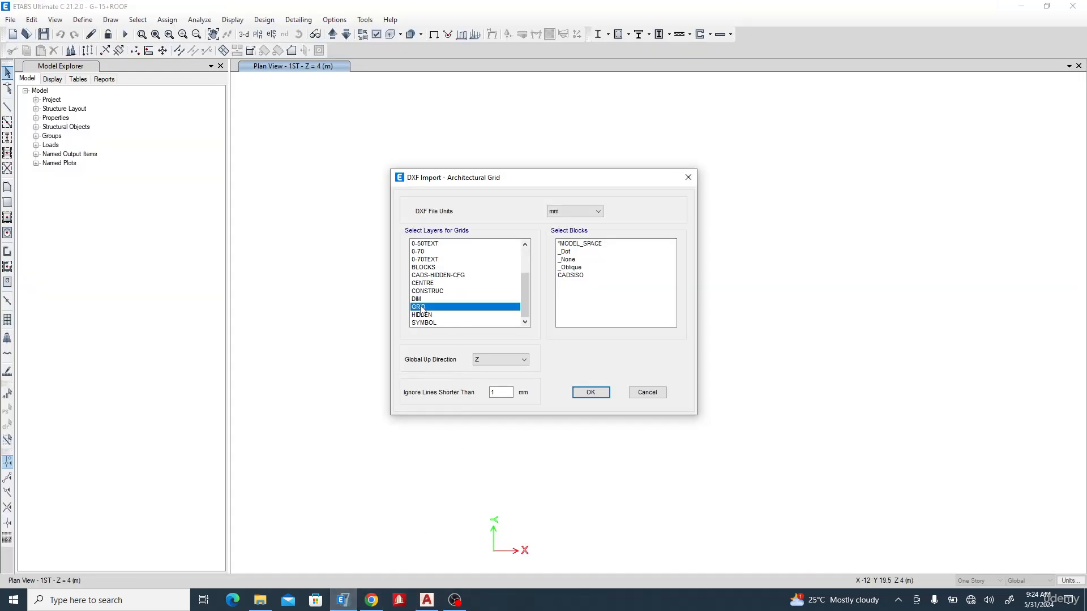
click(576, 212)
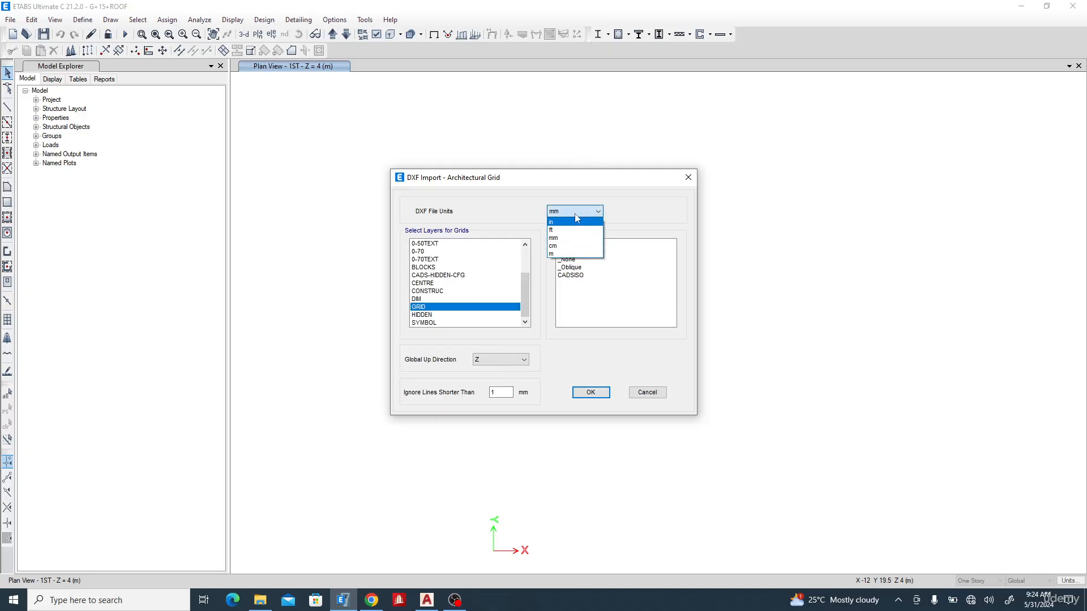
click(577, 216)
click(591, 394)
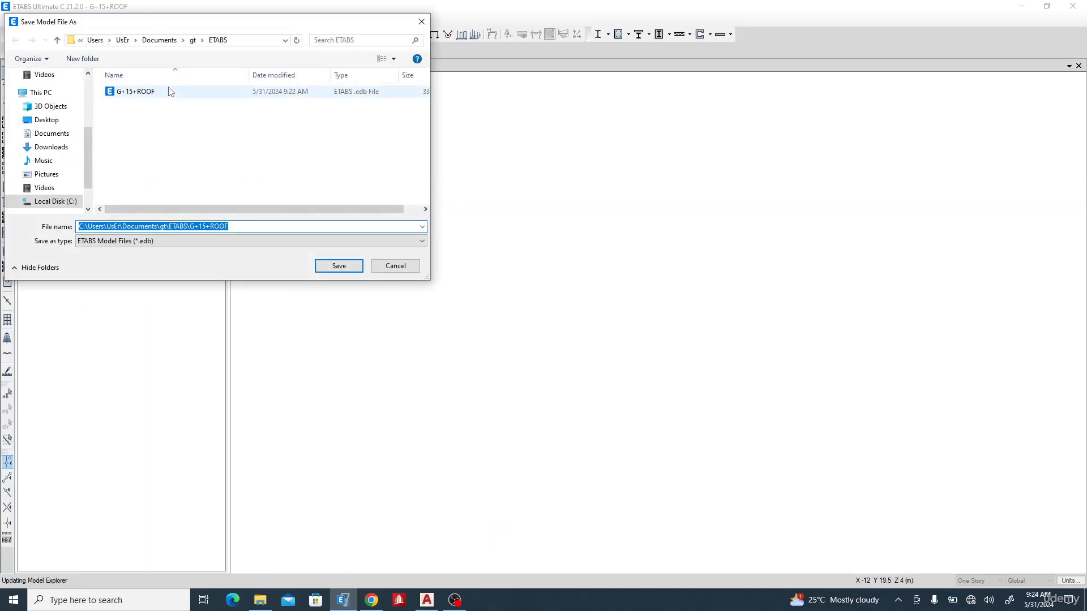
Step: Save the model over the existing G+15+ROOF file in the ETABS folder
click(160, 96)
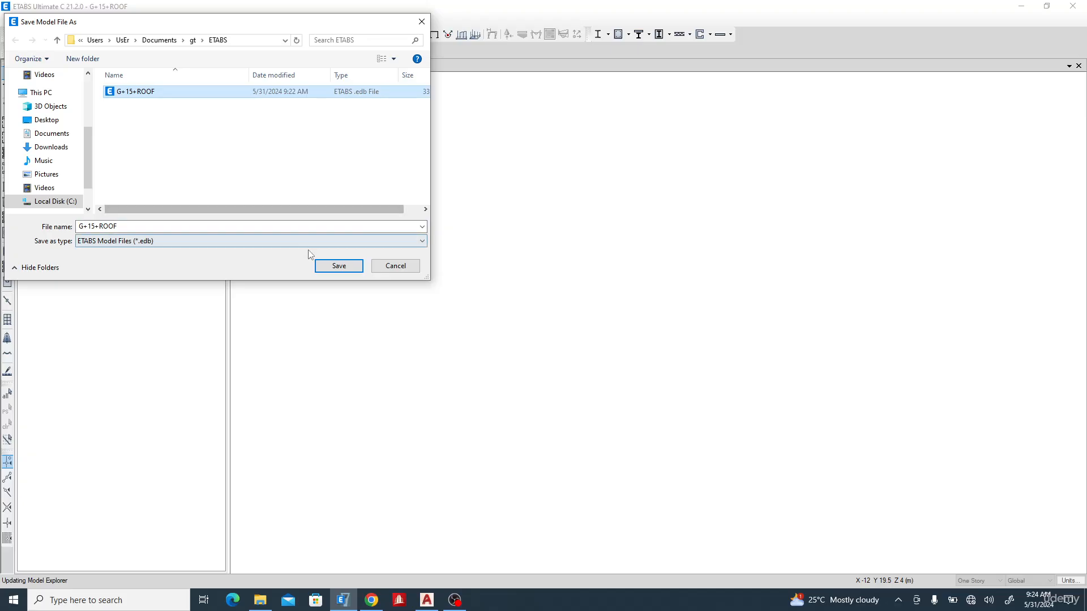
click(339, 266)
click(584, 301)
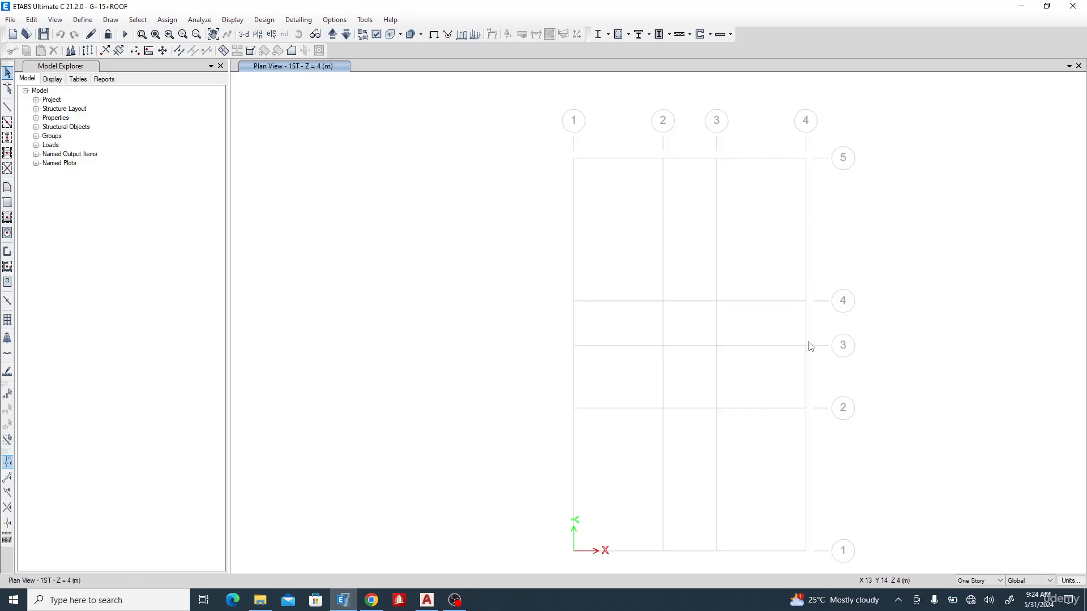
Step: Open the data of grid system G1 for modification
right_click(479, 210)
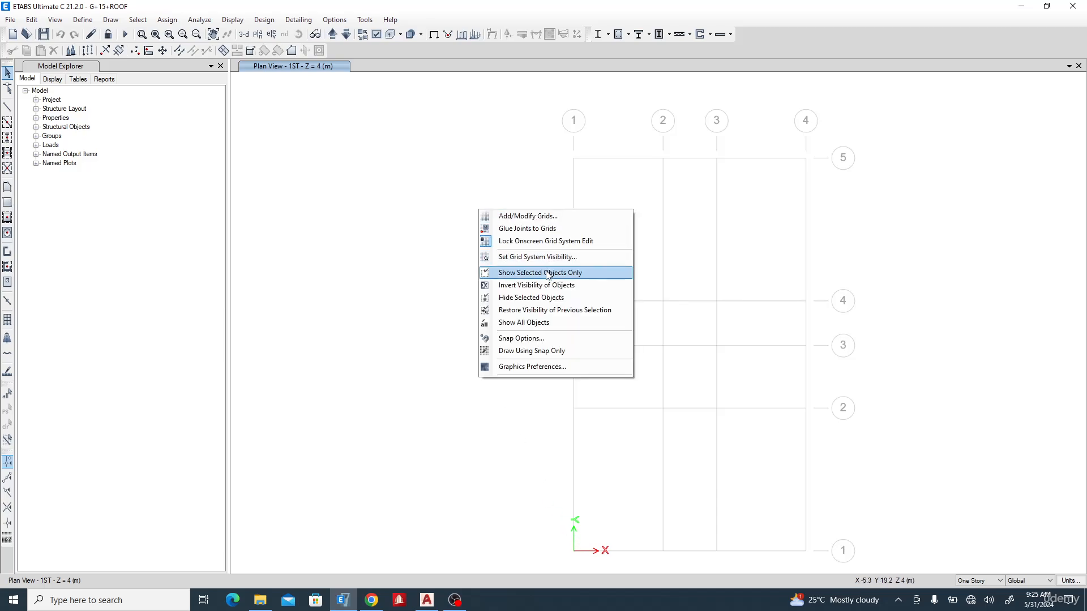
click(531, 217)
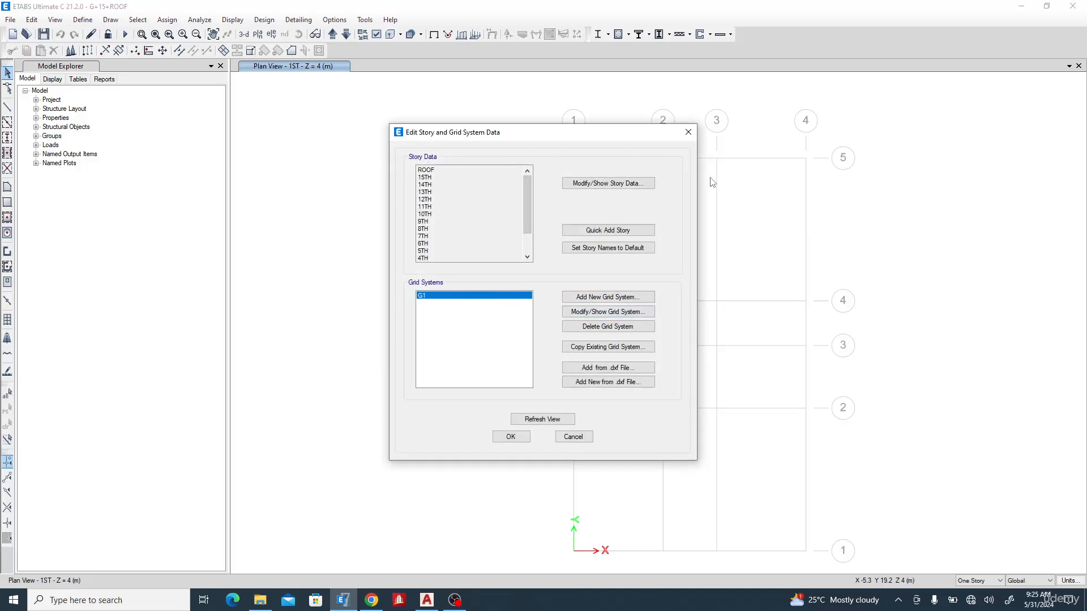
click(595, 312)
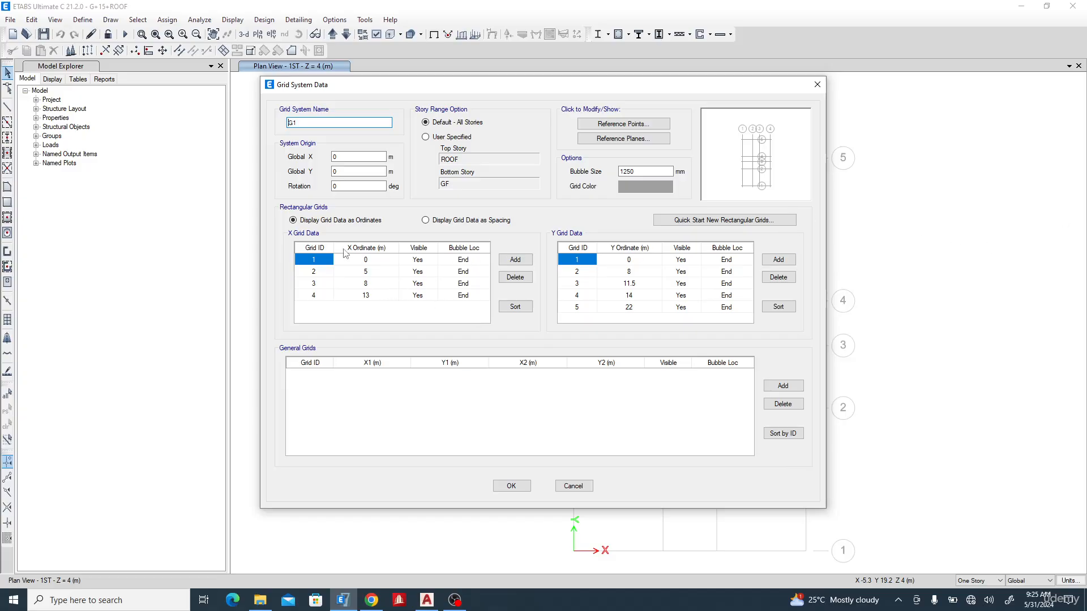
Step: Check the grid labels in the AutoCAD plan and rename the four X grid lines in ETABS as A, B, C and D
click(427, 600)
scroll(541, 145, up, 3)
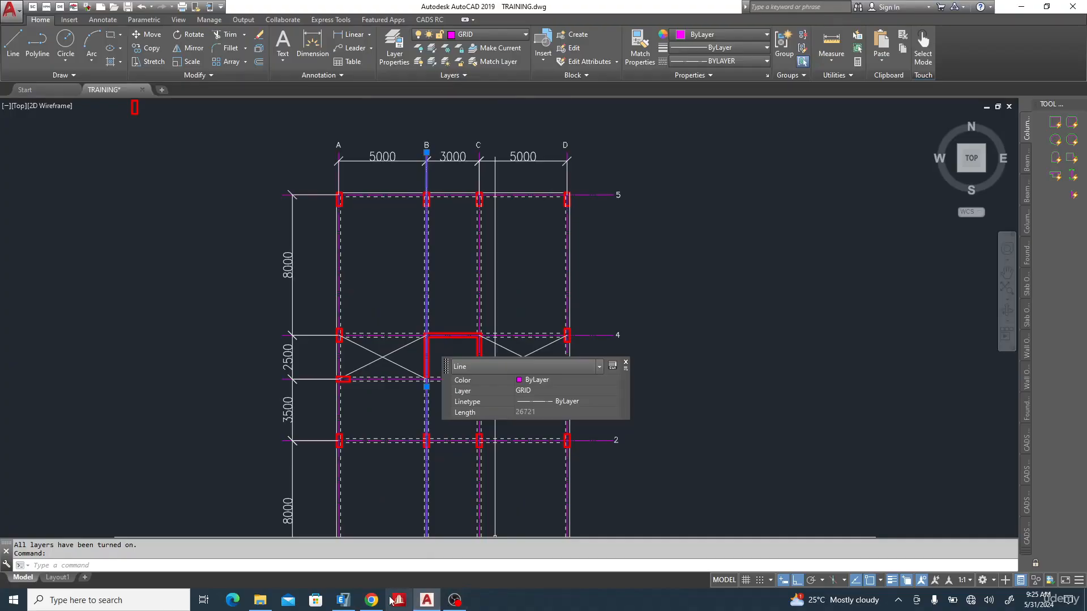
click(344, 600)
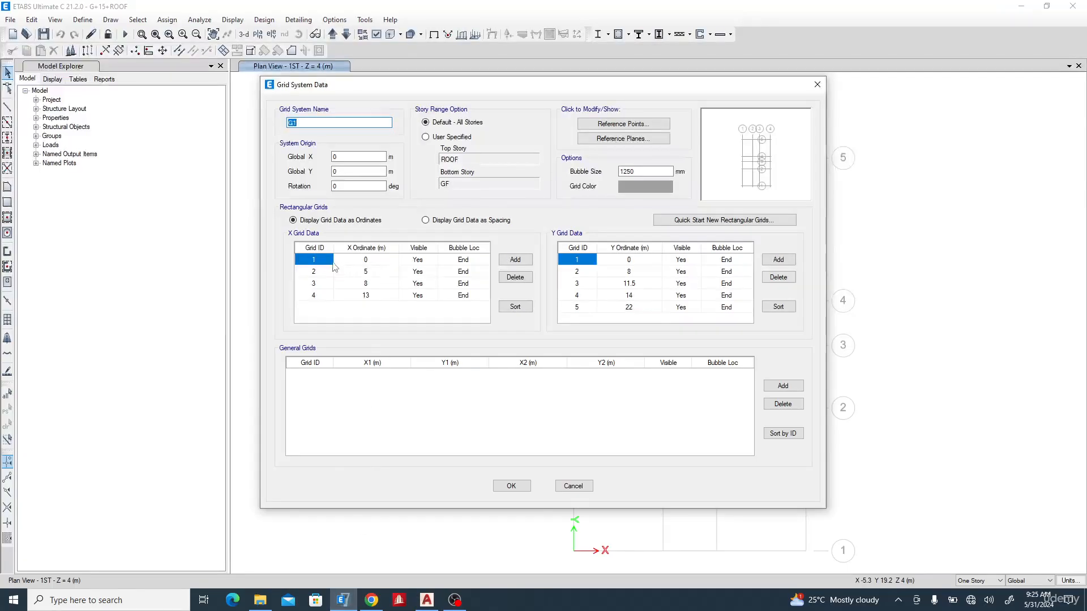
click(331, 262)
text(A)
click(325, 273)
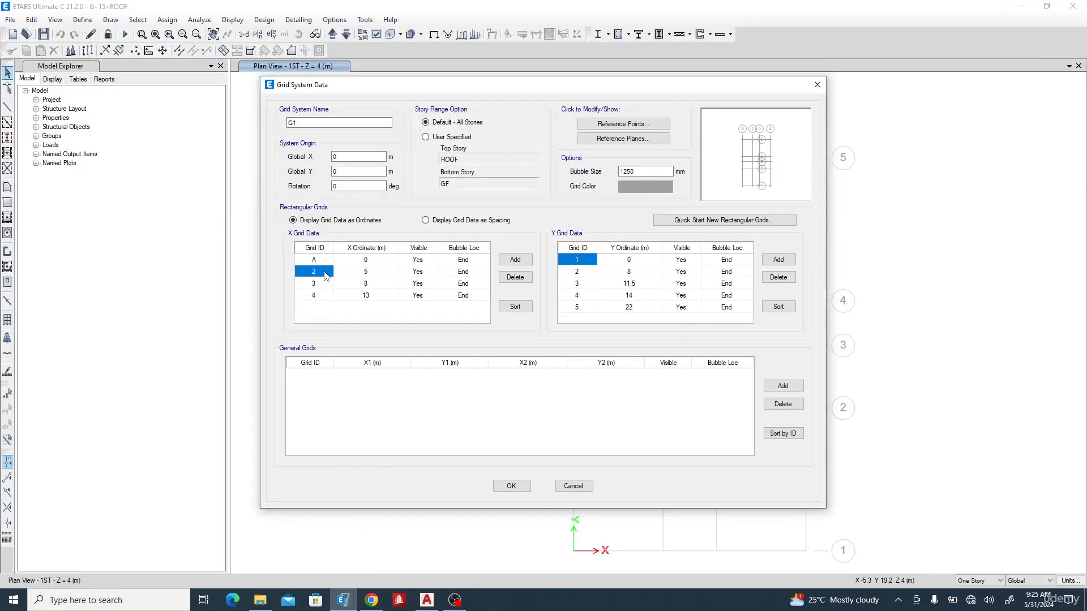
text(B)
click(322, 285)
text(C)
click(323, 294)
text(D)
click(351, 298)
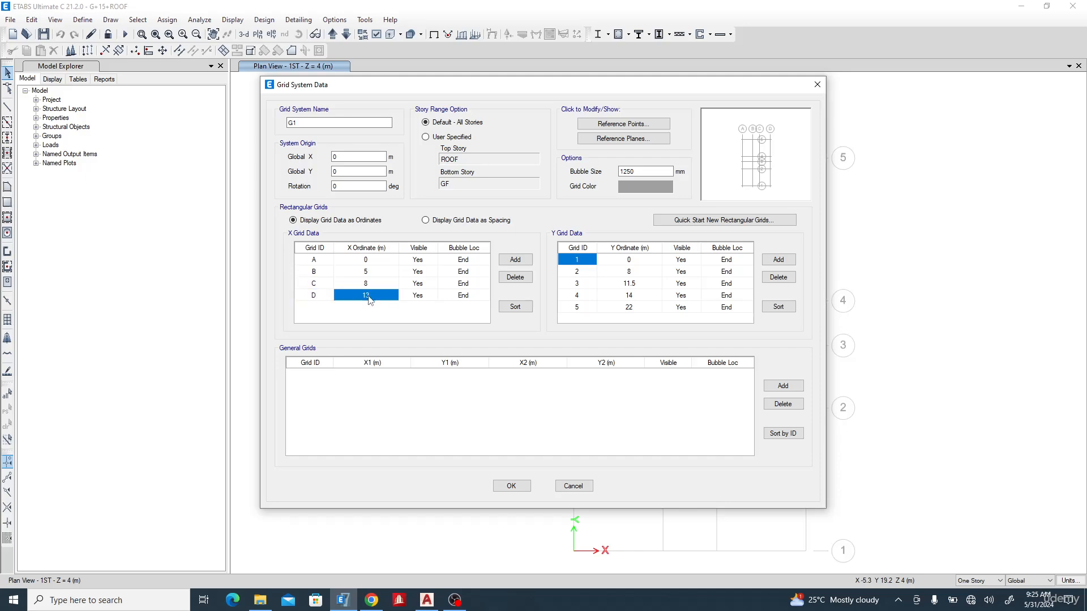
Step: Try an extra X grid line E with ordinates 13+2 and 13-3, and delete it again
click(514, 261)
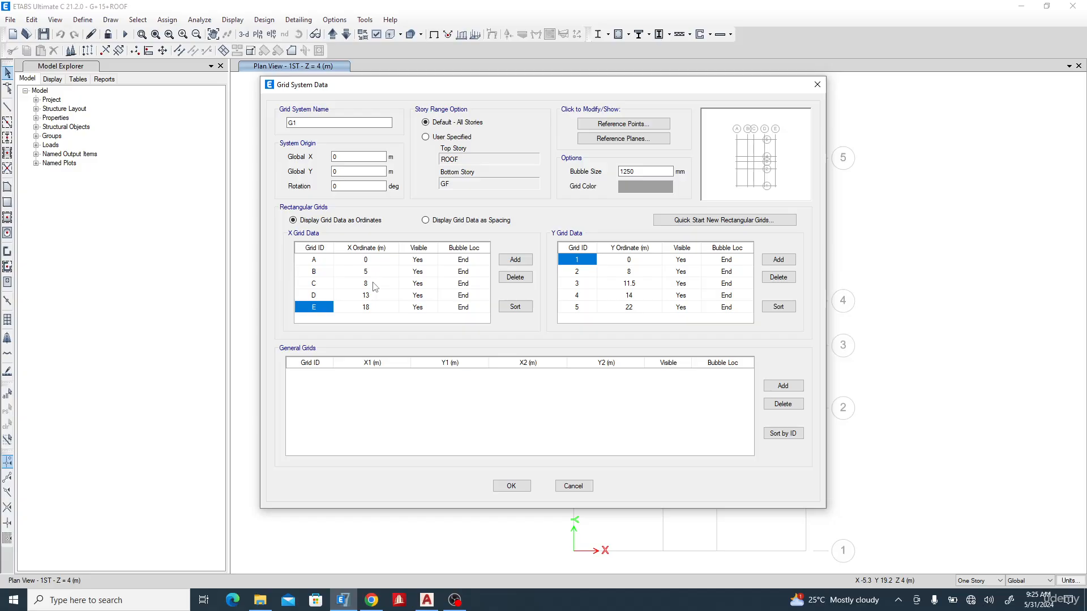
click(385, 309)
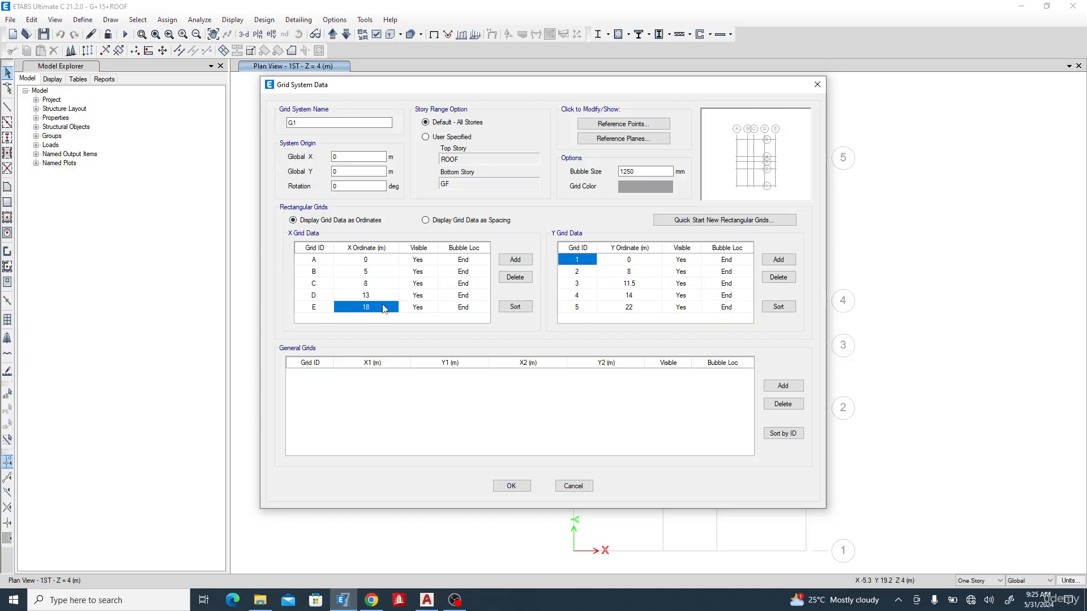
text(13+2)
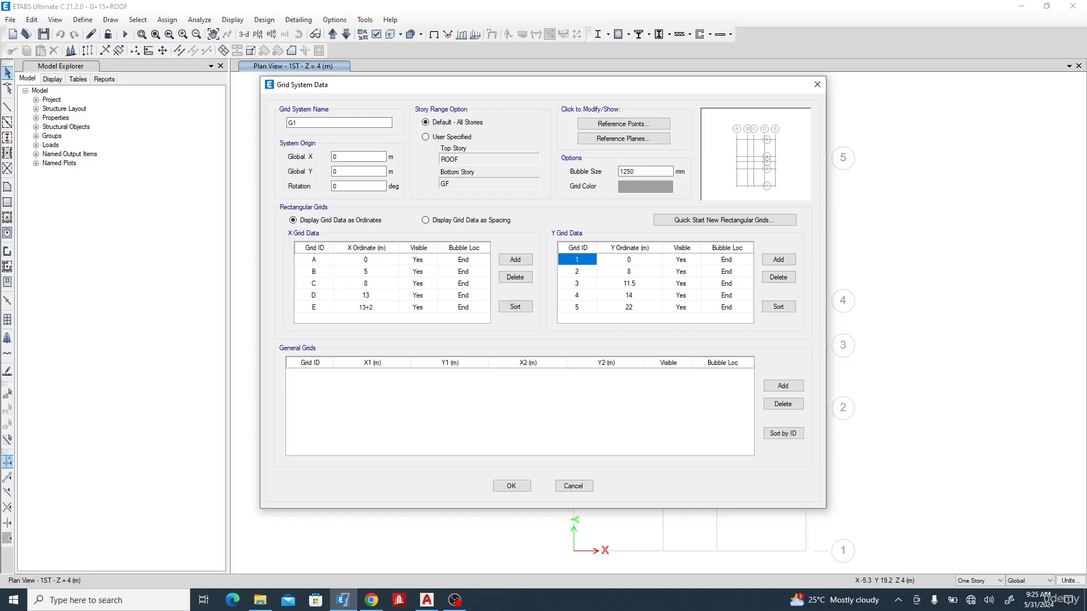
key(Return)
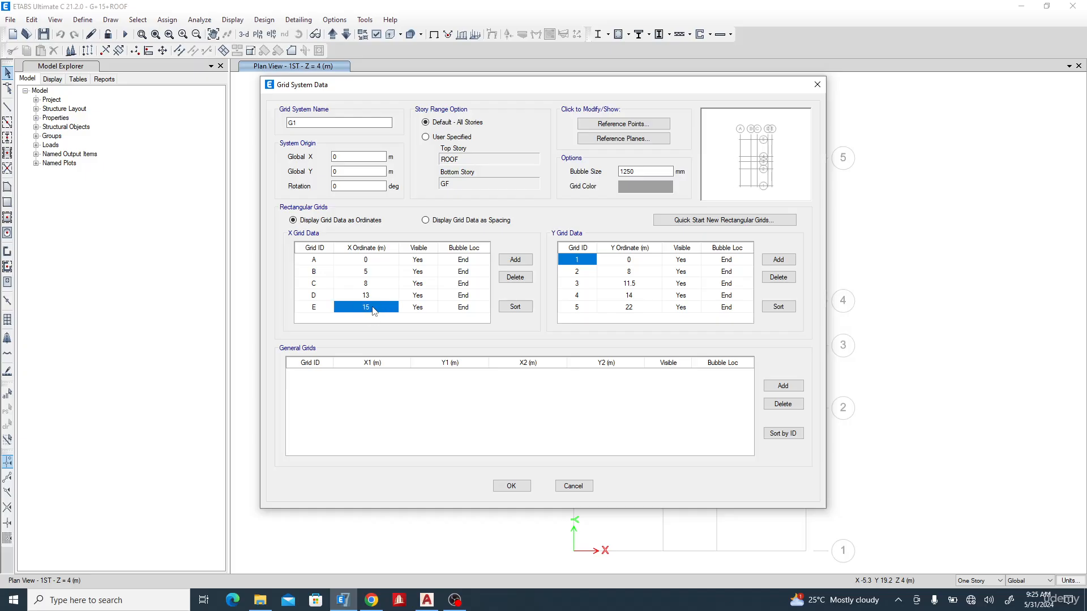
text(13-3)
key(Return)
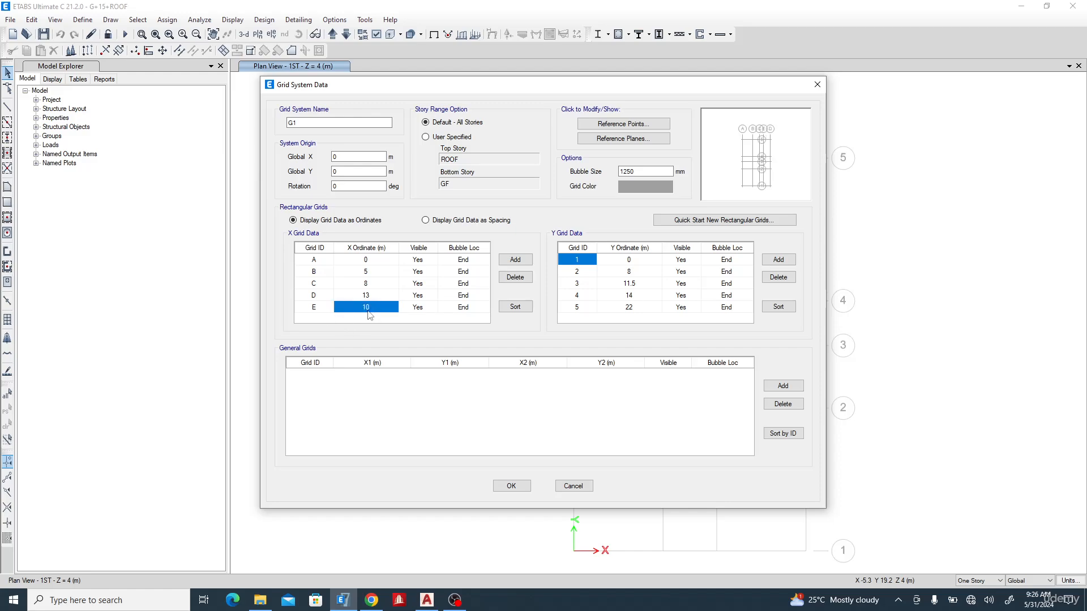
click(324, 312)
click(506, 281)
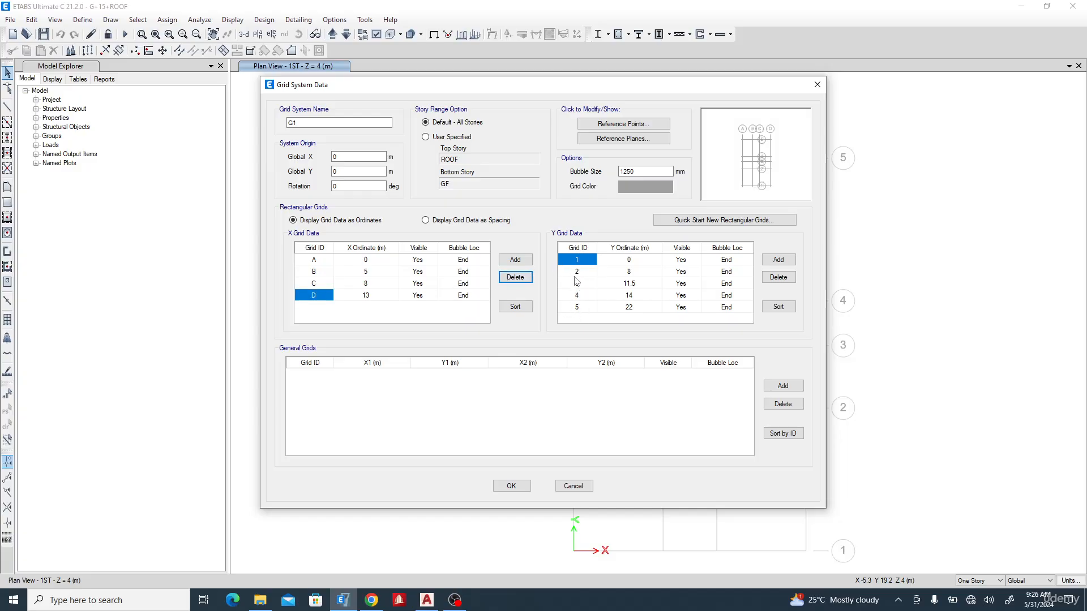
Step: Display the ETABS grid data as spacing and compare it with the dimensions of the AutoCAD plan
click(422, 598)
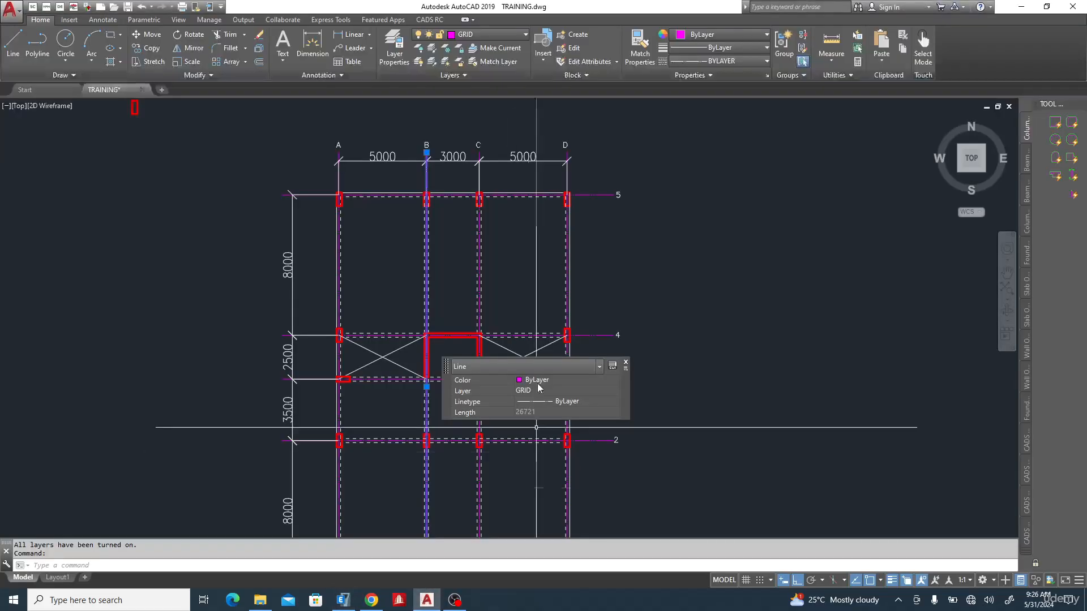
scroll(473, 206, down, 5)
scroll(459, 308, up, 2)
scroll(460, 308, up, 2)
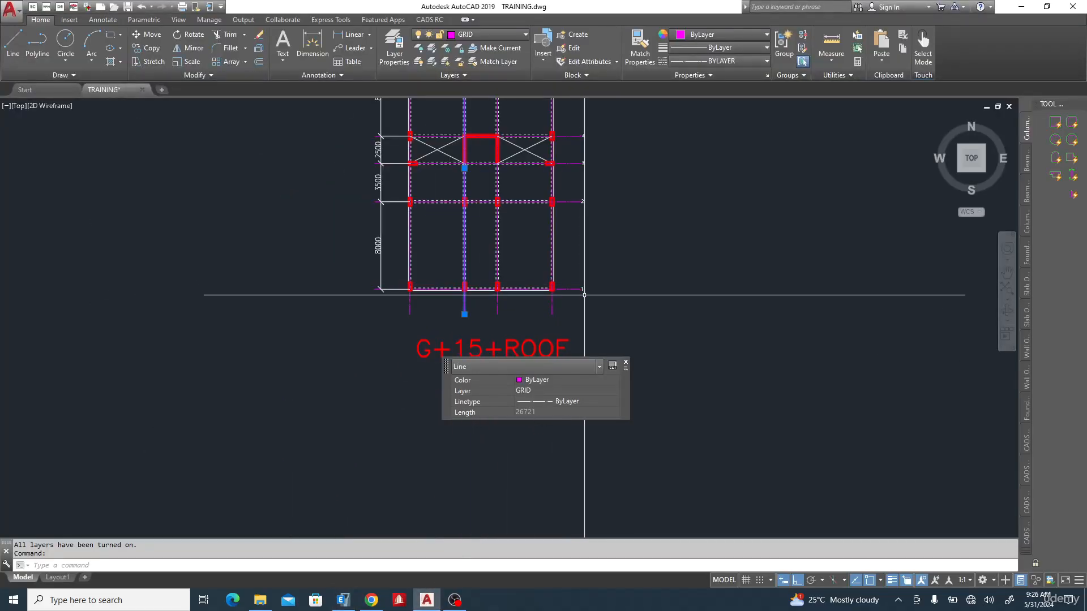
middle_drag(587, 290, 544, 377)
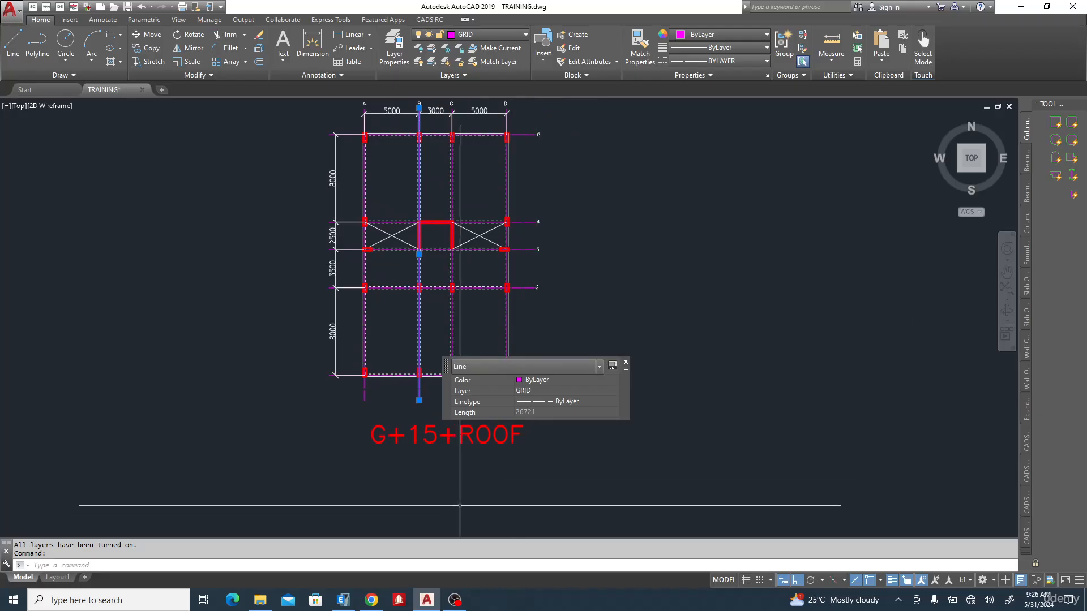
click(343, 600)
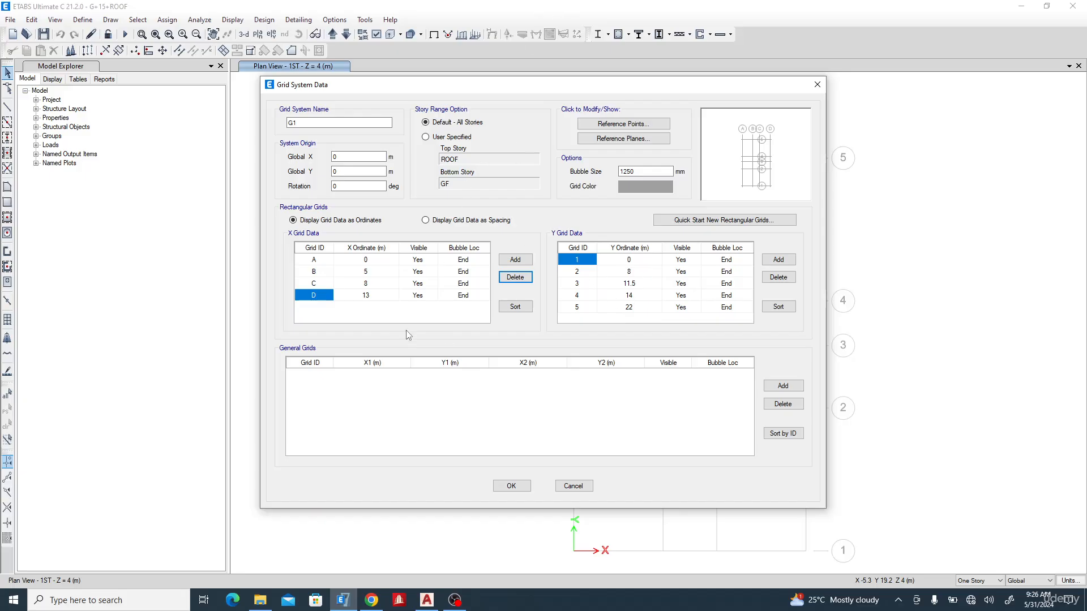
click(426, 221)
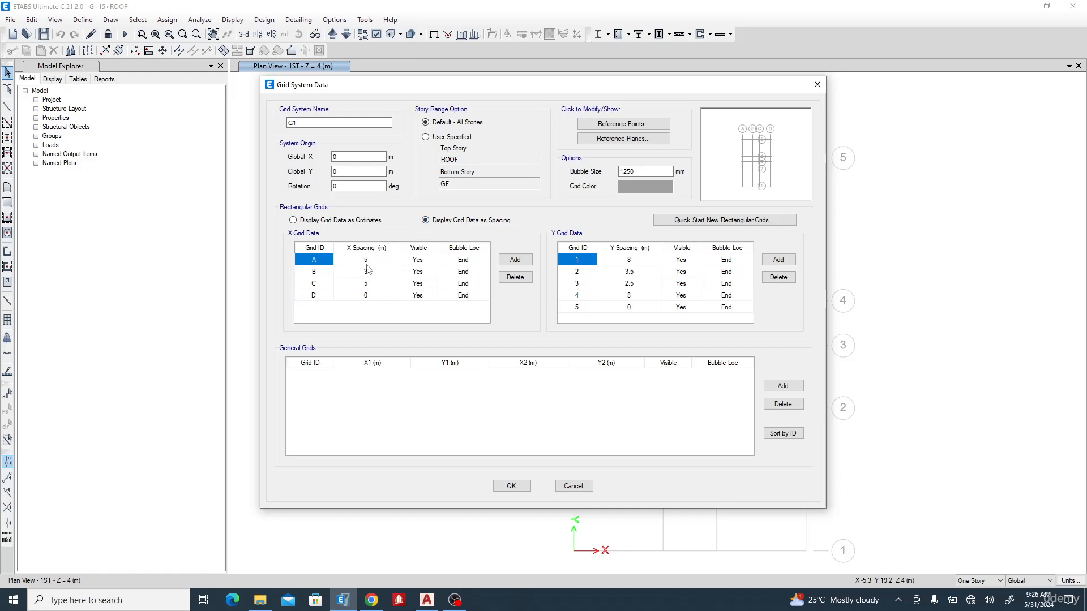
click(427, 600)
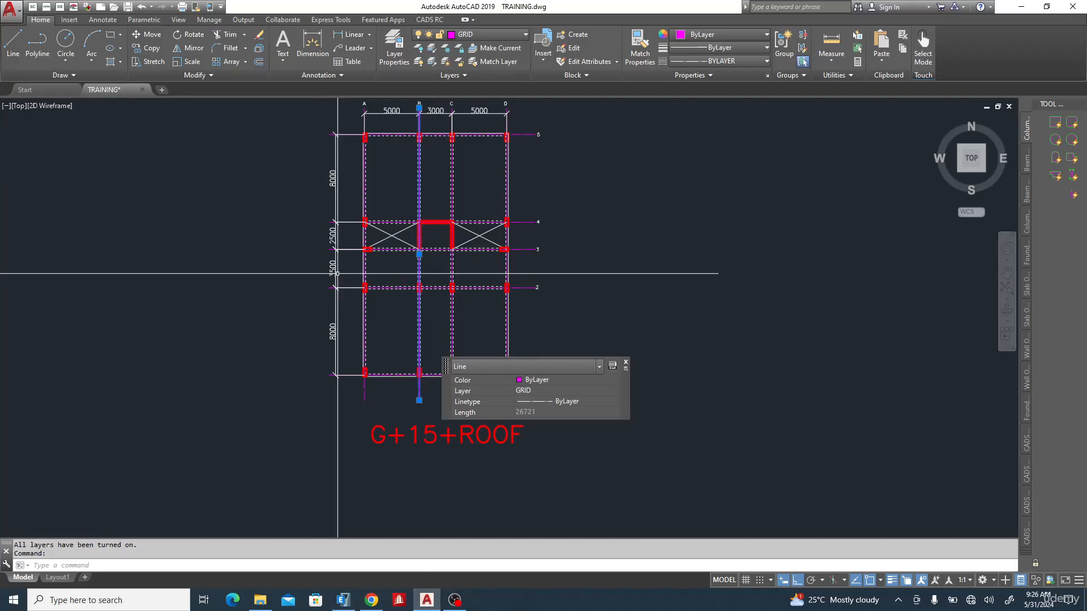
click(343, 600)
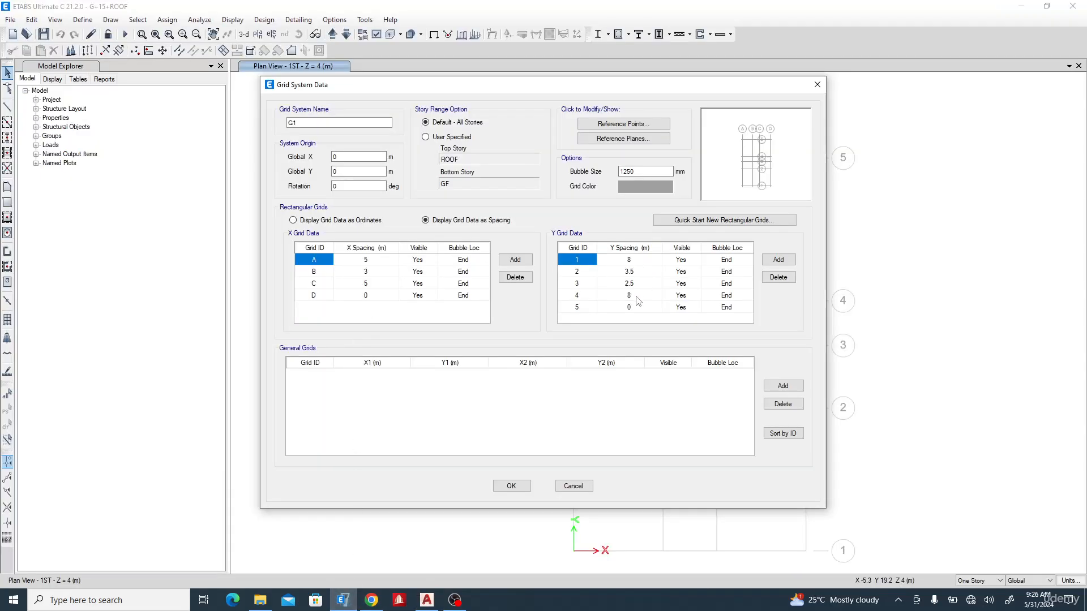
Step: Try an extra Y grid line 6 with a 3 m spacing after line 5, and delete it again
click(782, 264)
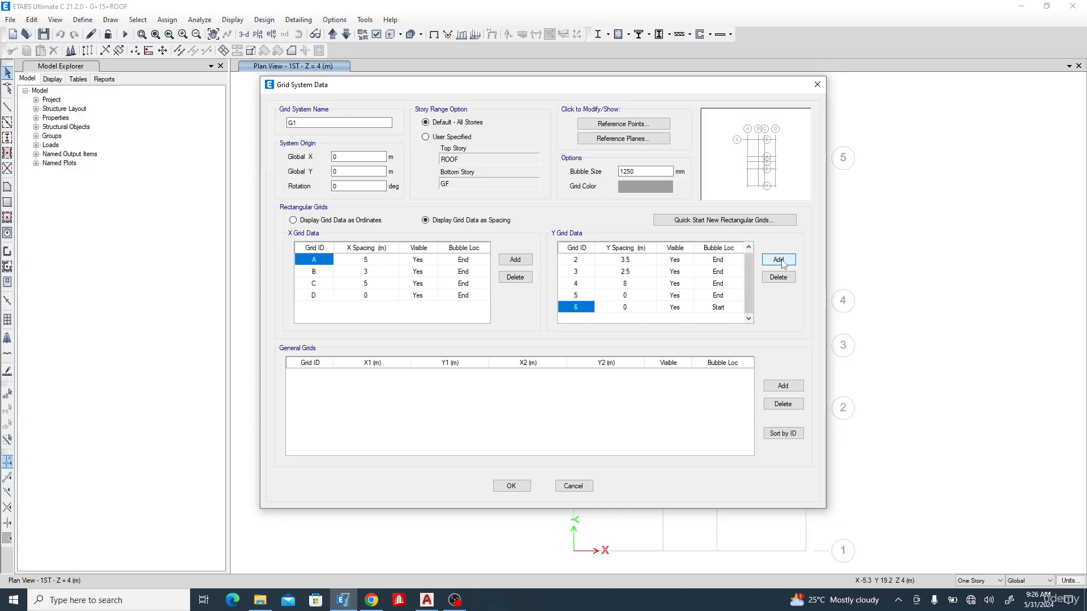
click(631, 299)
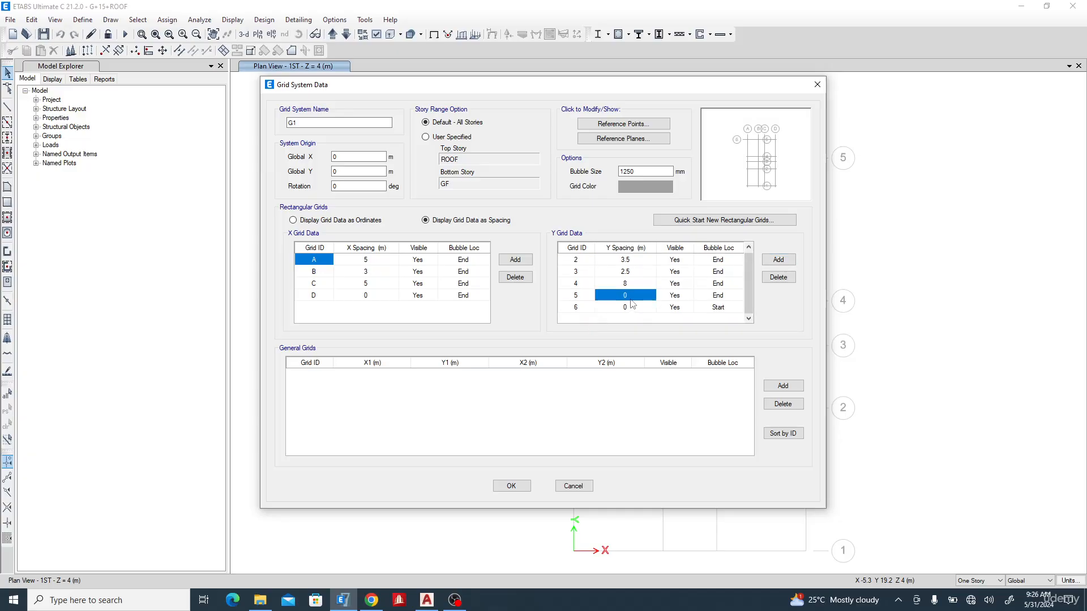
text(3)
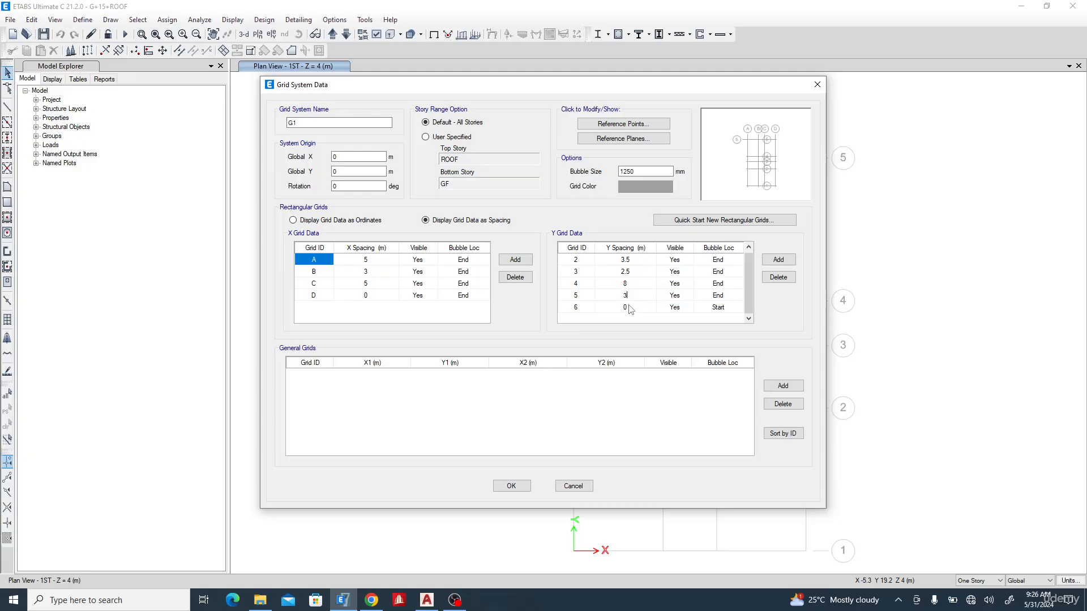
key(Return)
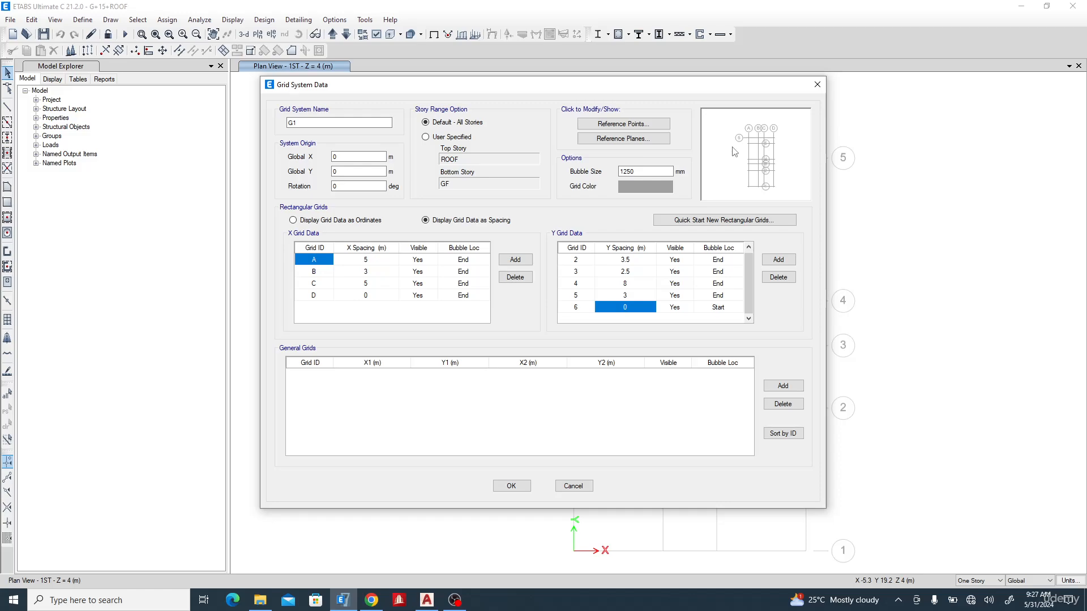
click(779, 277)
click(640, 309)
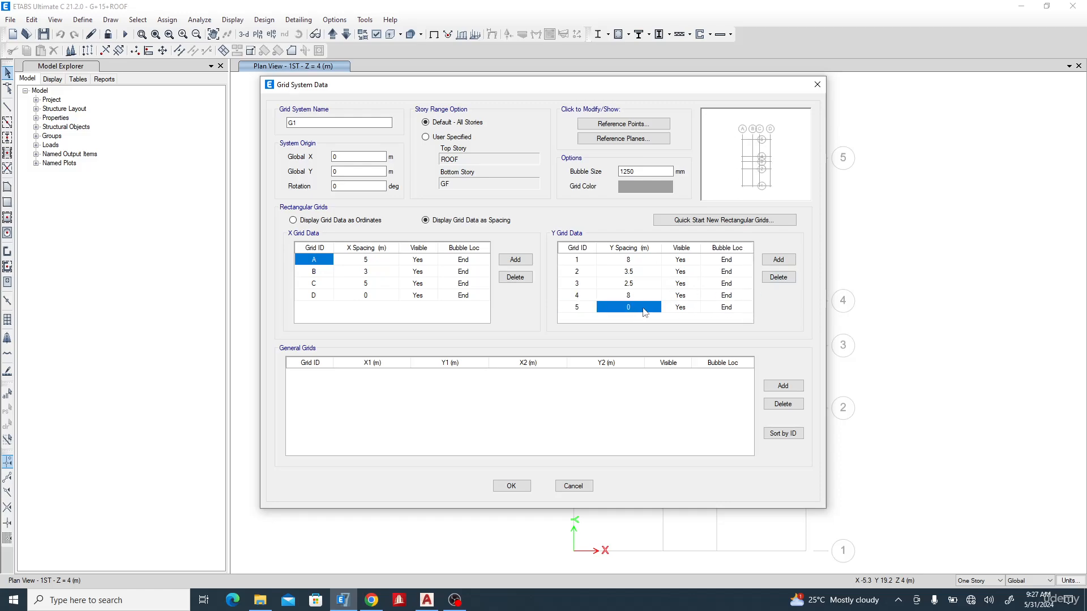
Step: Set the bubble location of all five Y grid lines, 1 to 5, to Start
click(741, 259)
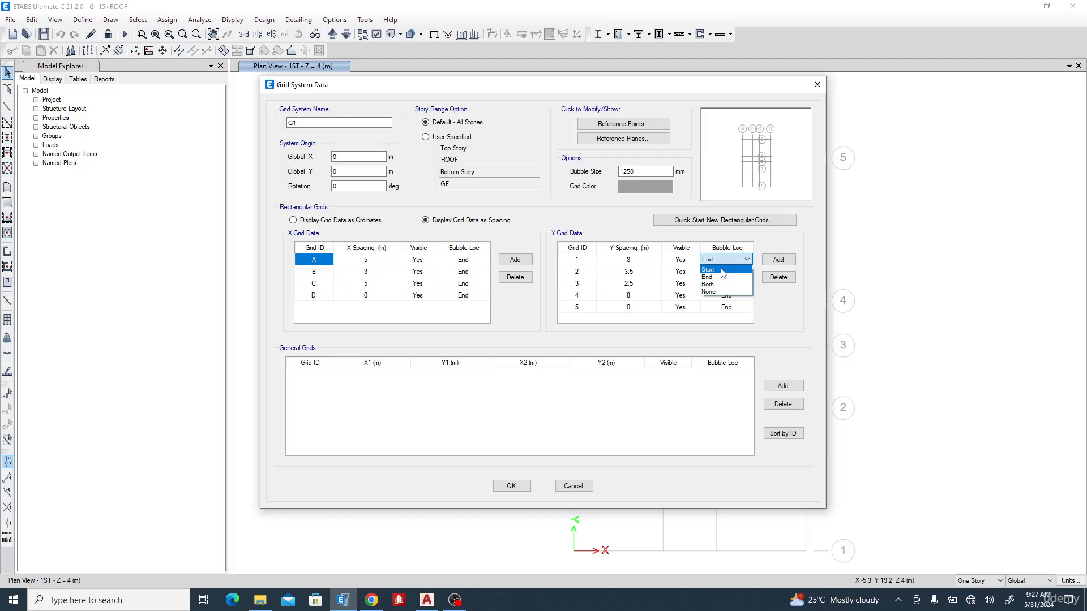
click(731, 267)
click(745, 272)
click(725, 282)
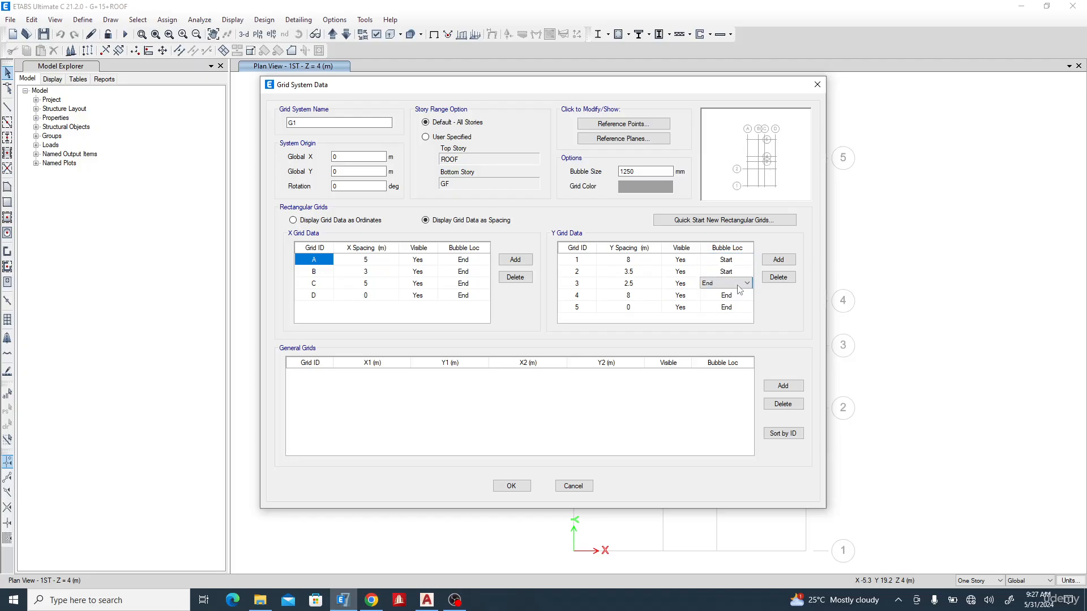
click(746, 283)
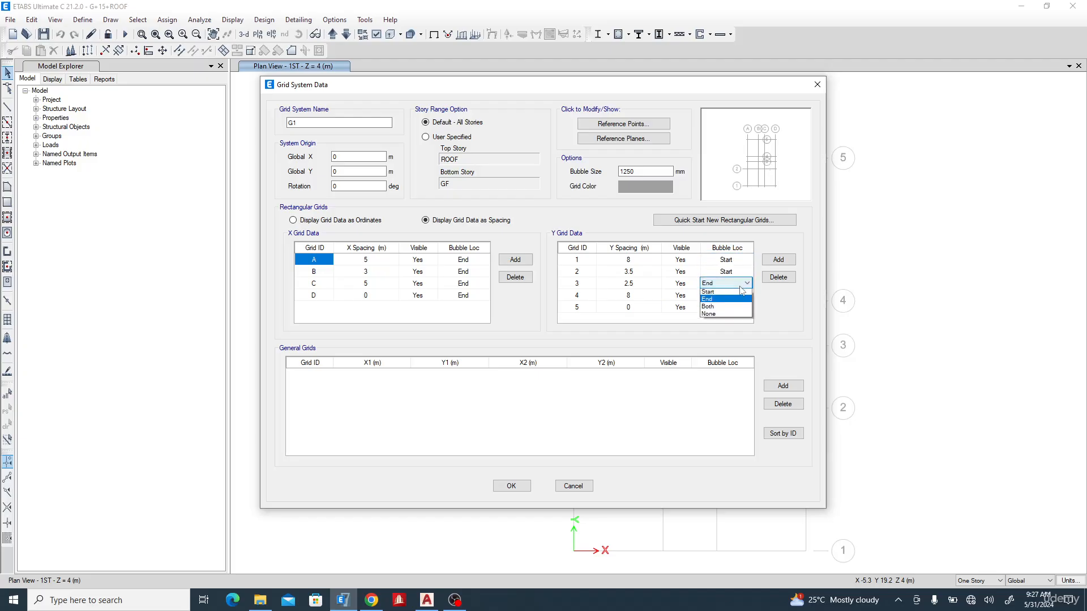
click(709, 293)
click(745, 295)
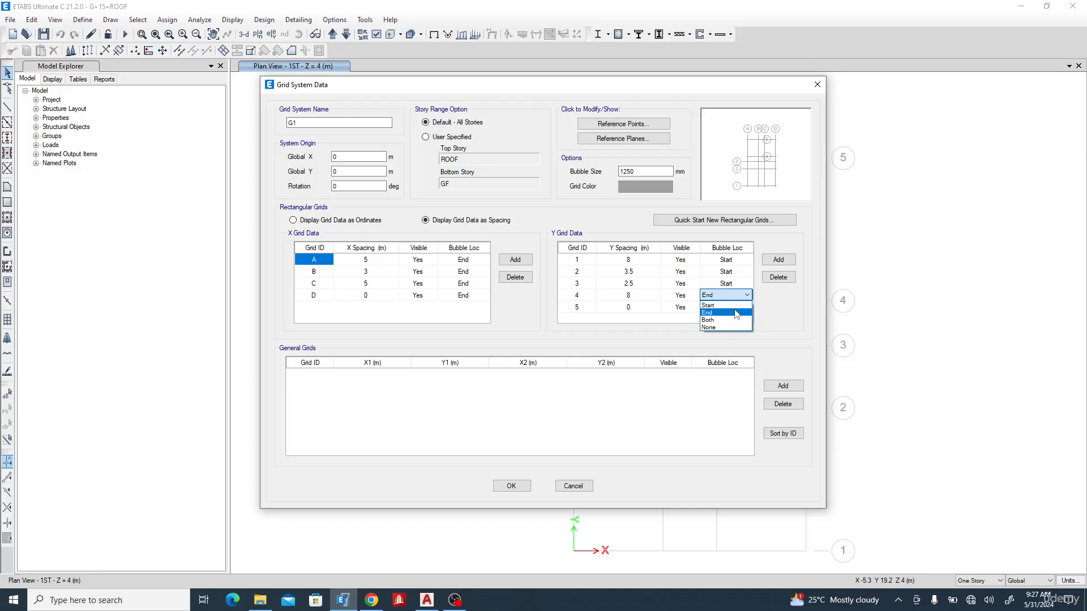
click(709, 305)
click(725, 307)
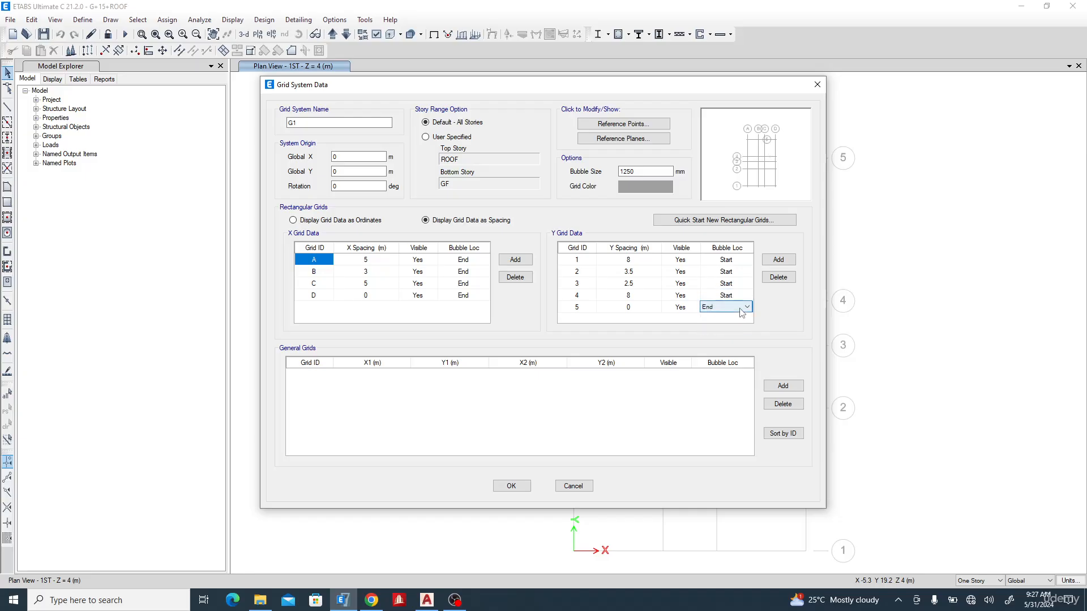
click(747, 307)
click(730, 317)
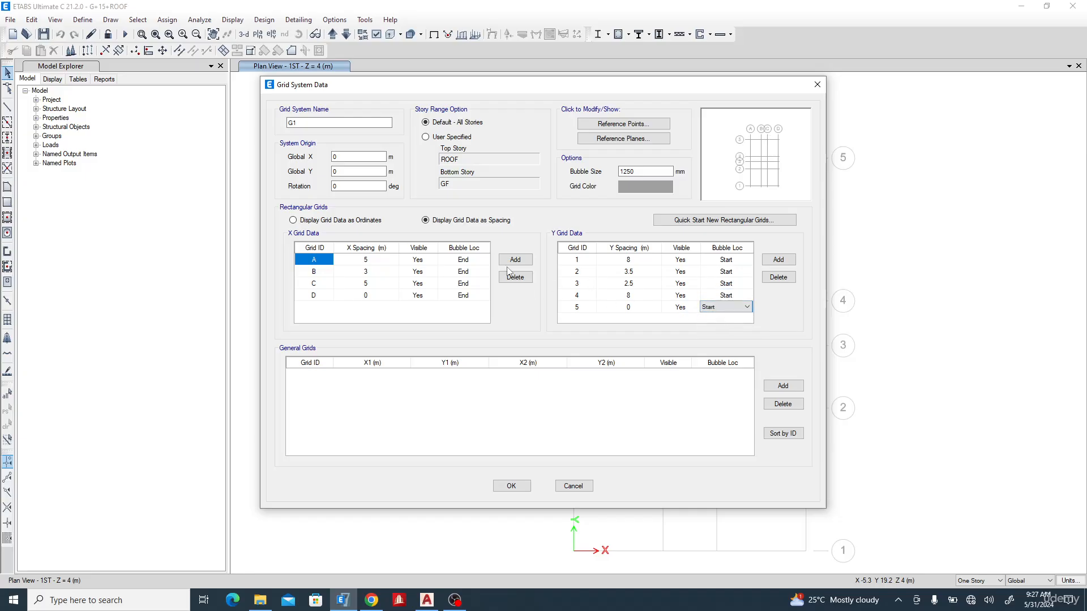
Step: Try the Start bubble location on X grid line A and set it back to End
click(463, 259)
click(484, 260)
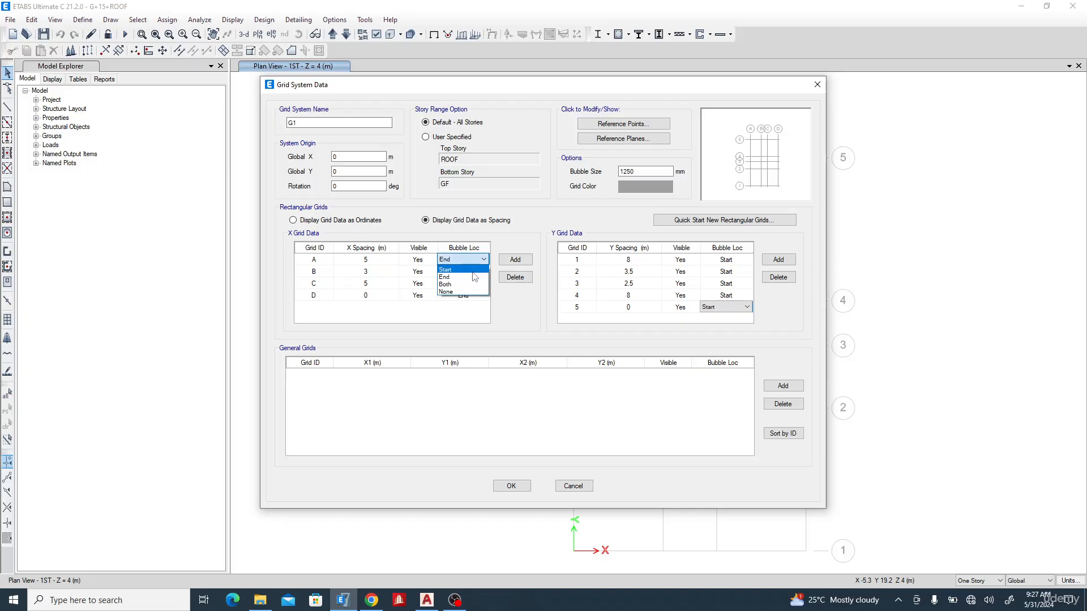
click(473, 269)
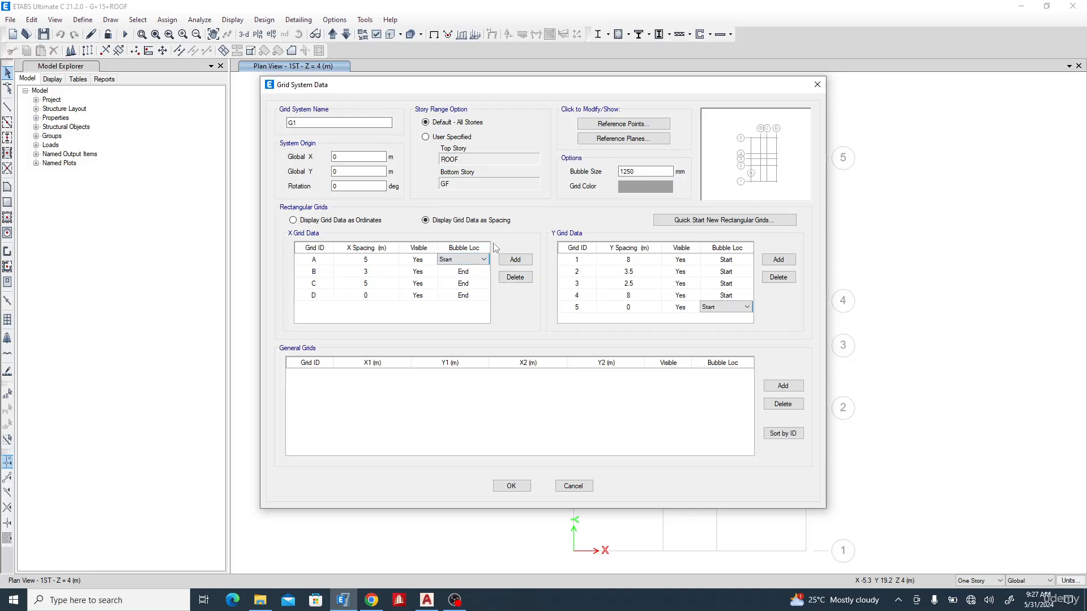
click(465, 259)
click(467, 282)
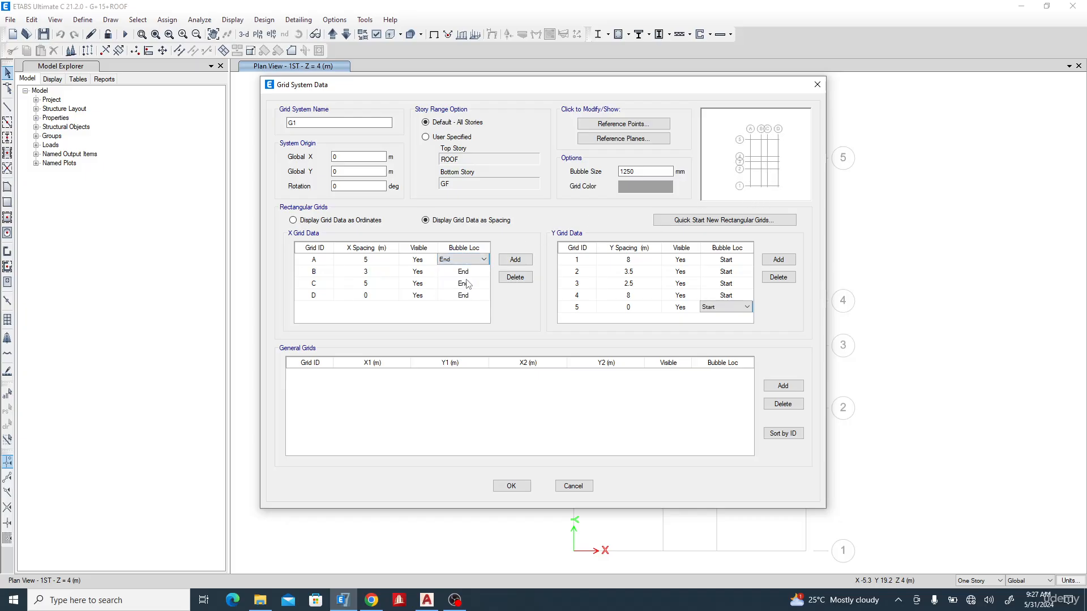
Step: Accept the grid system changes, refresh the plan view, and save the model
click(523, 487)
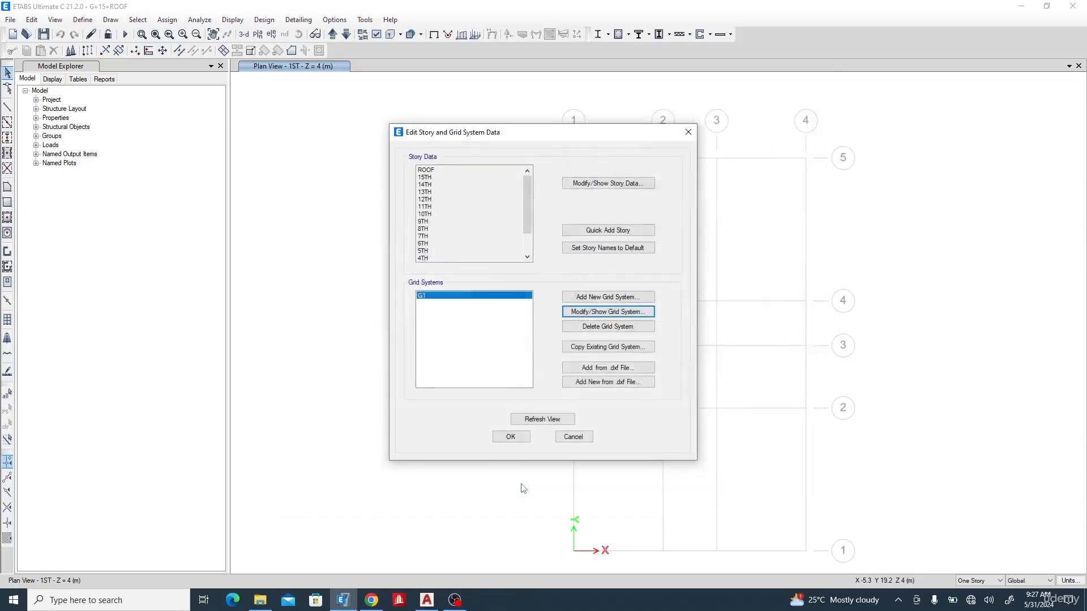
click(535, 422)
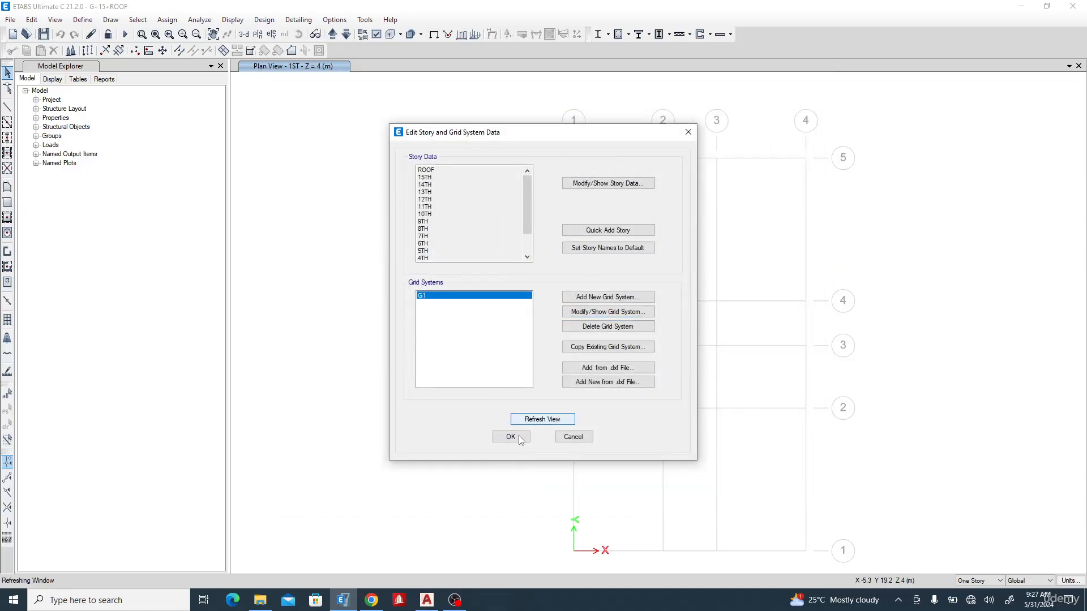
click(518, 437)
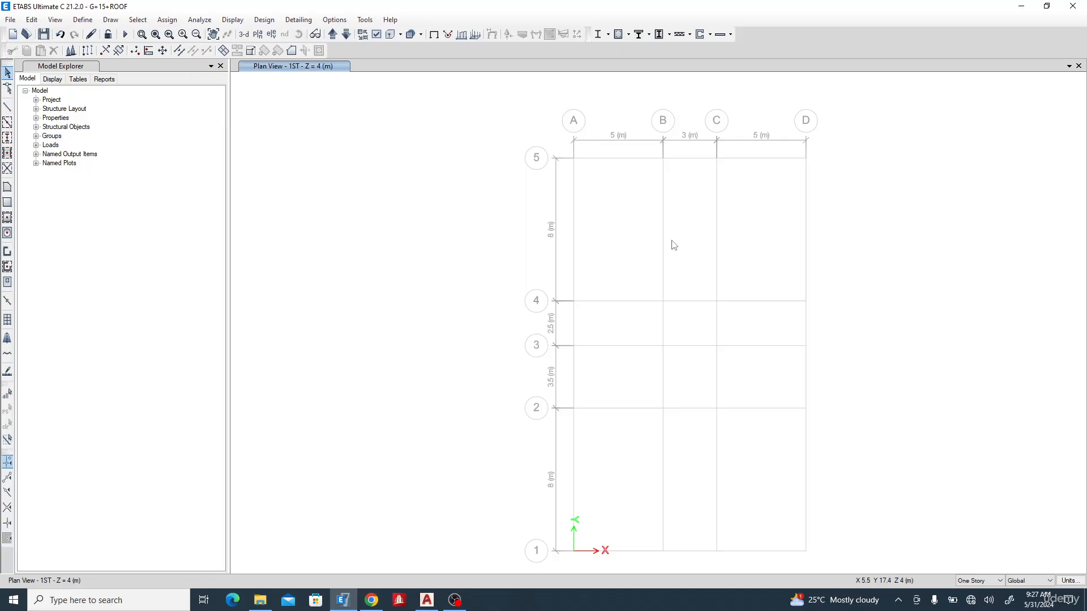
key(ctrl+s)
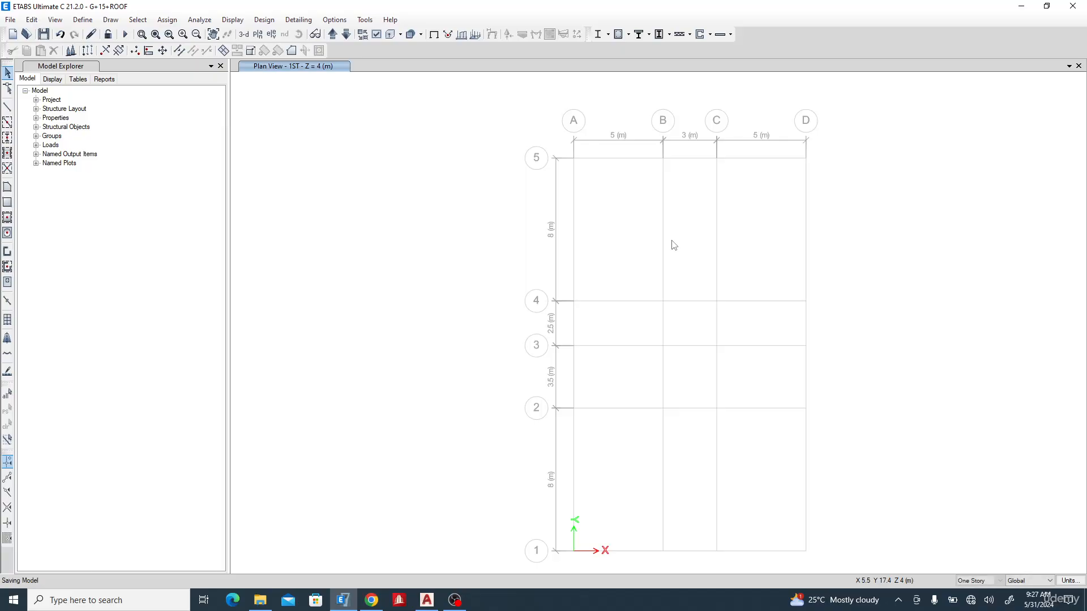